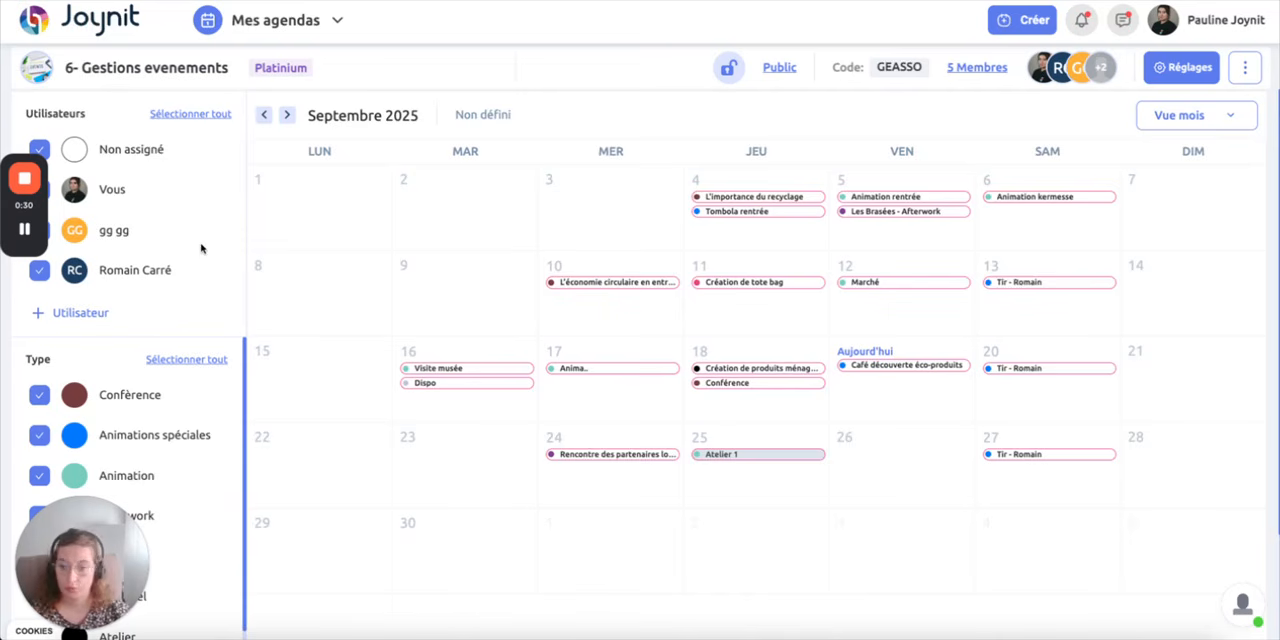
# Review the agenda's link-sharing information, highlighting the explanation of Public access, and close it
pyautogui.click(1246, 68)
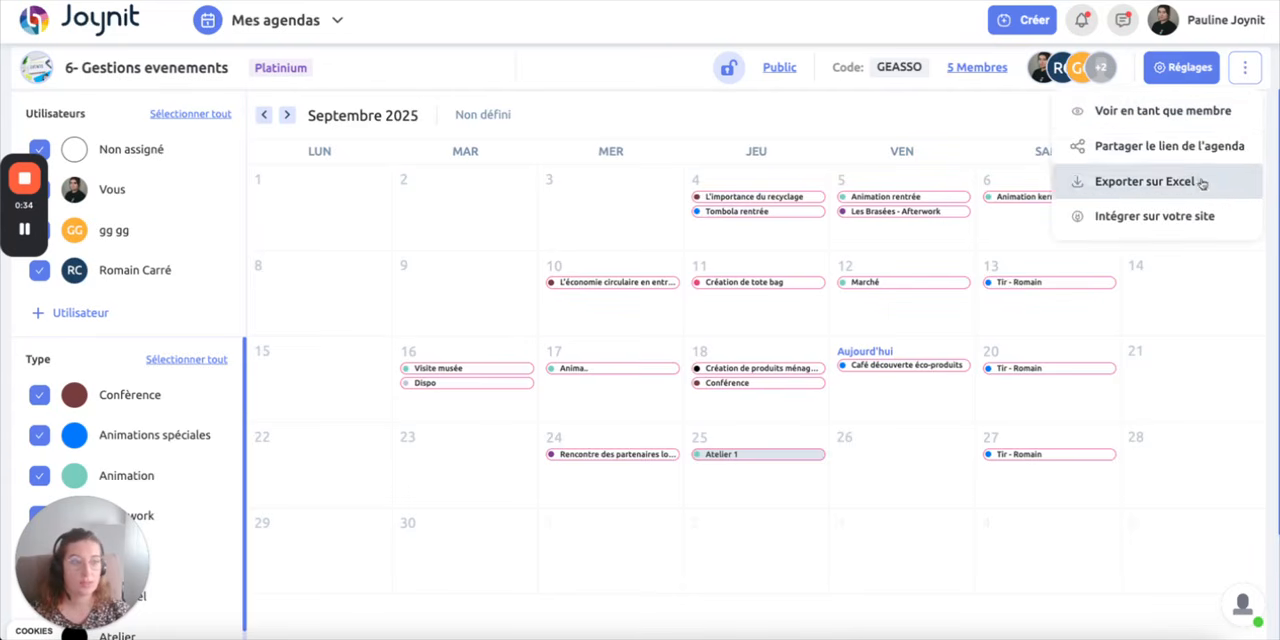
pyautogui.click(1128, 152)
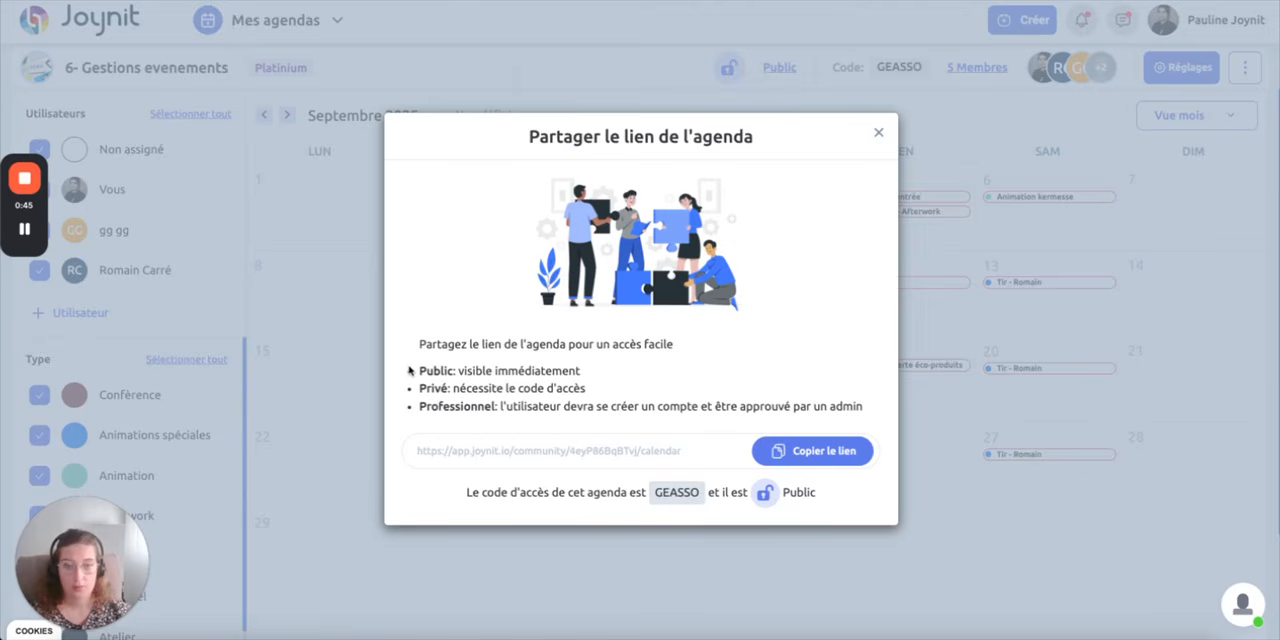
pyautogui.moveTo(421, 371); pyautogui.dragTo(600, 369)
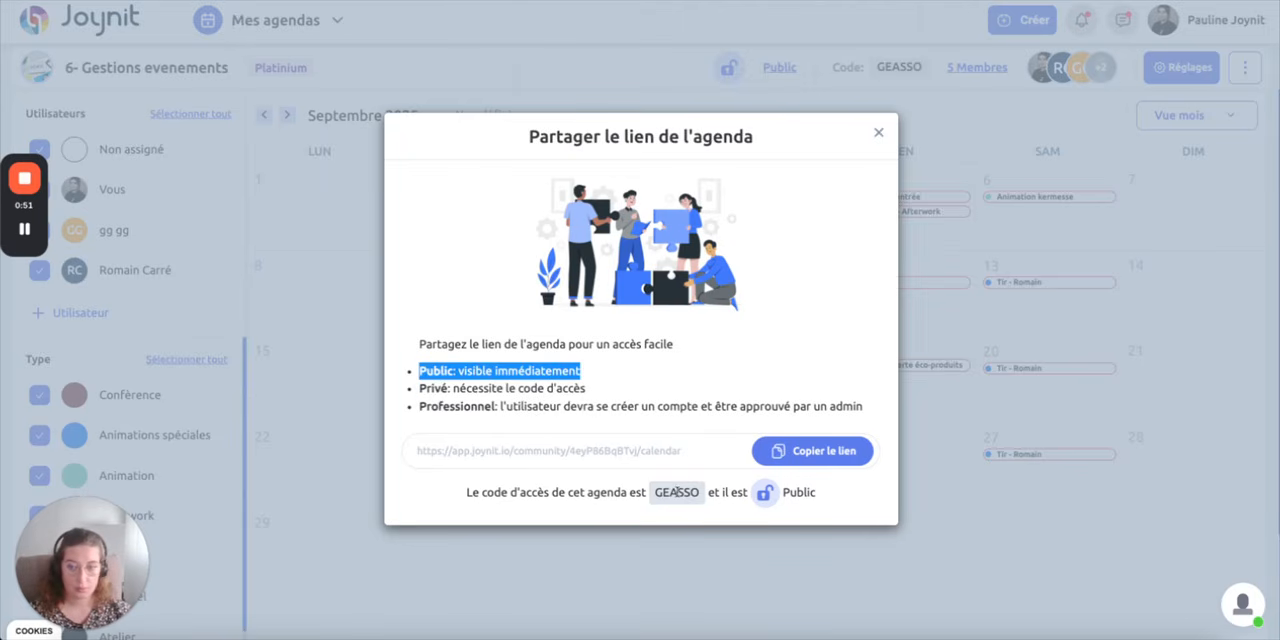
pyautogui.click(878, 132)
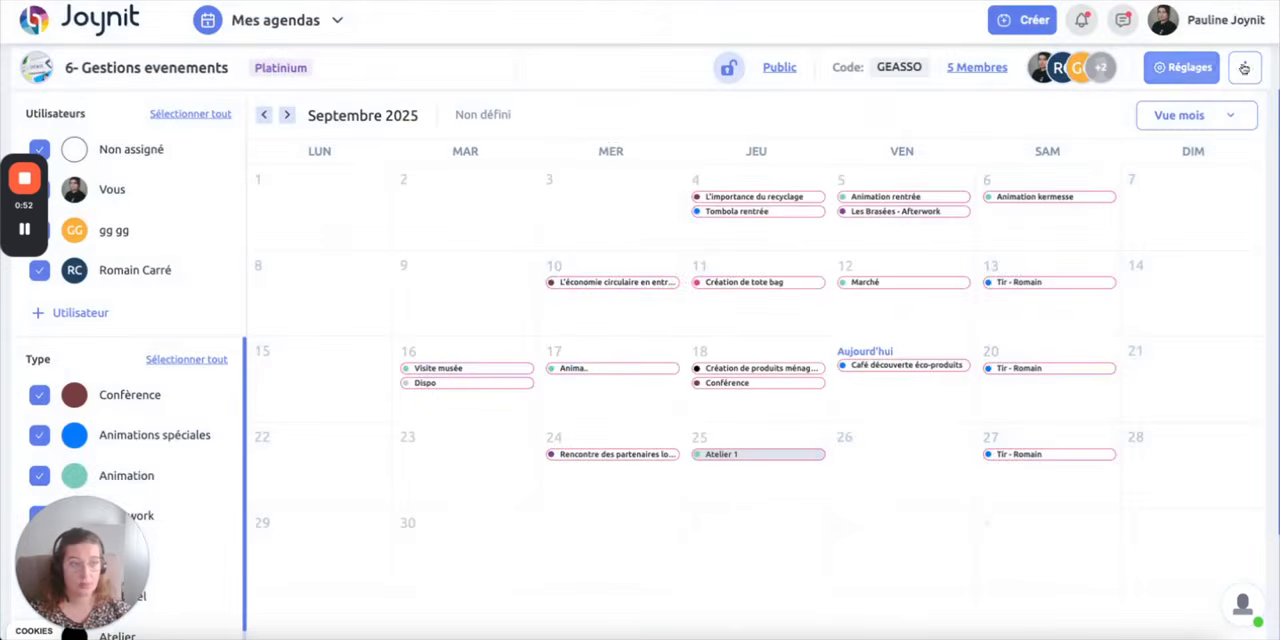
# View the information about integrating the agenda on your own website, and close it
pyautogui.click(1245, 67)
pyautogui.click(1190, 220)
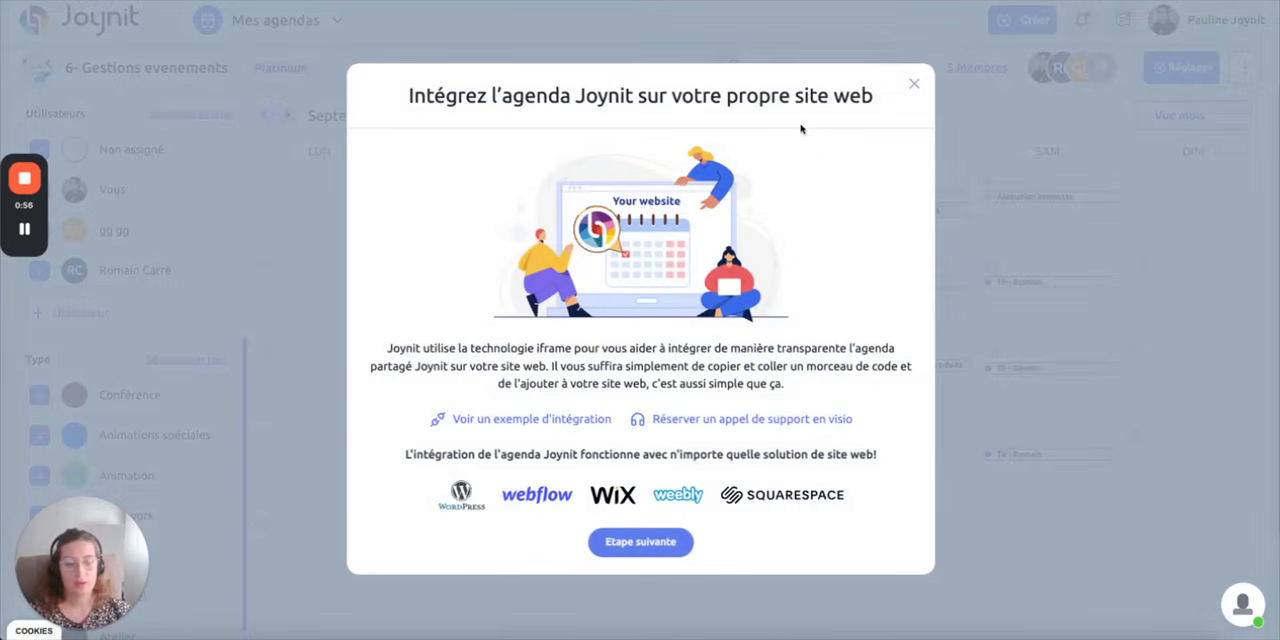
pyautogui.click(917, 86)
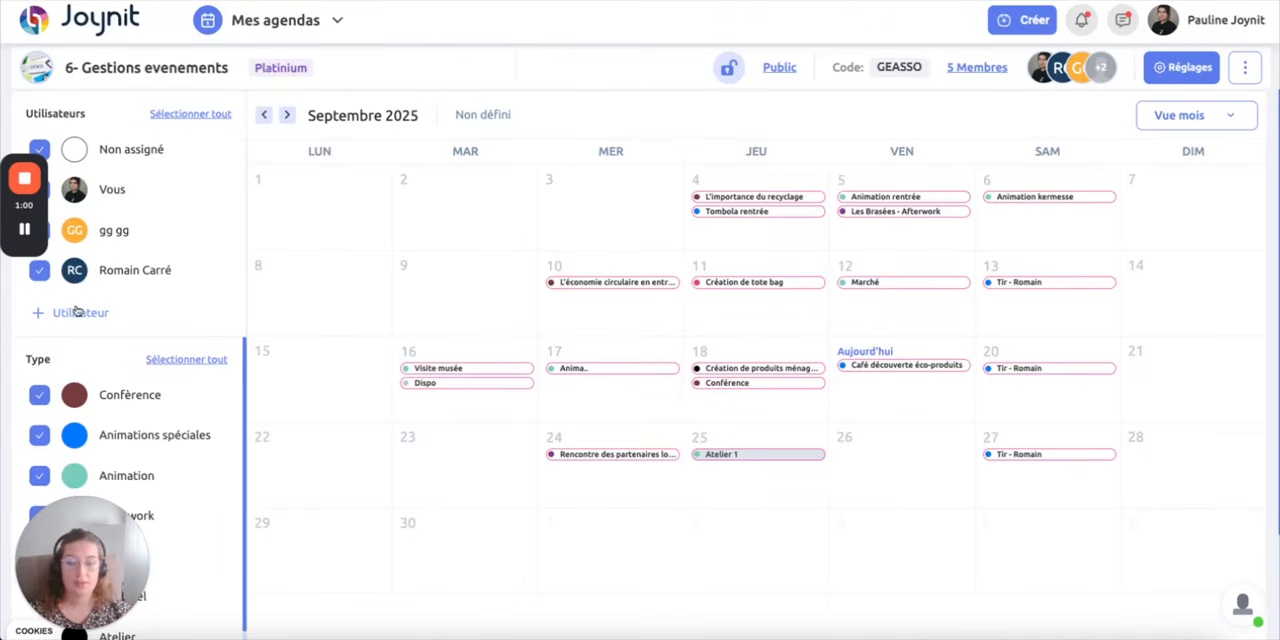
# Look over the calendar filters and display the resources view grouped by type, and again by organiser
pyautogui.moveTo(27, 231)
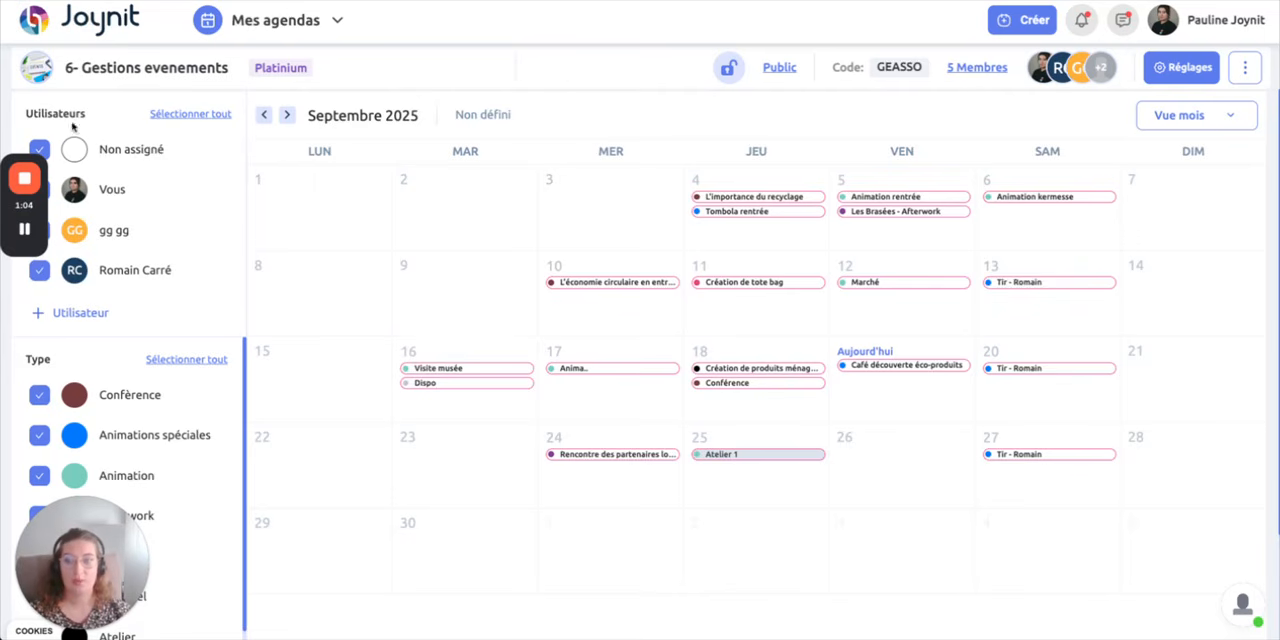
pyautogui.scroll(-1, 188, 218)
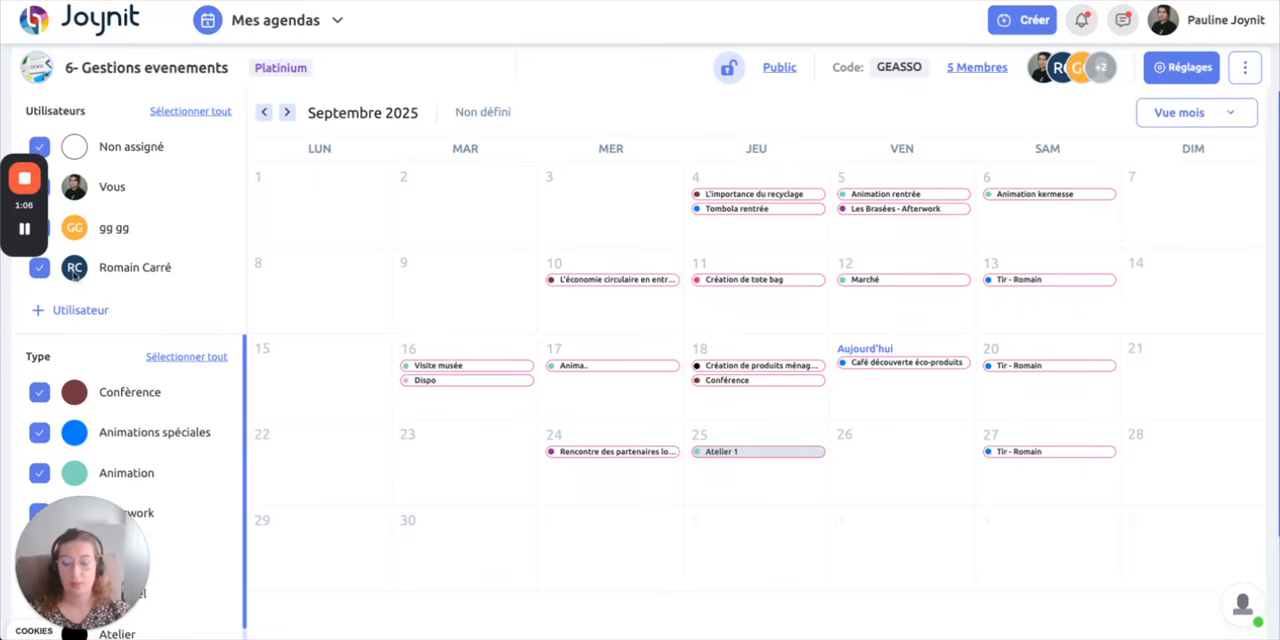
pyautogui.scroll(-2, 130, 320)
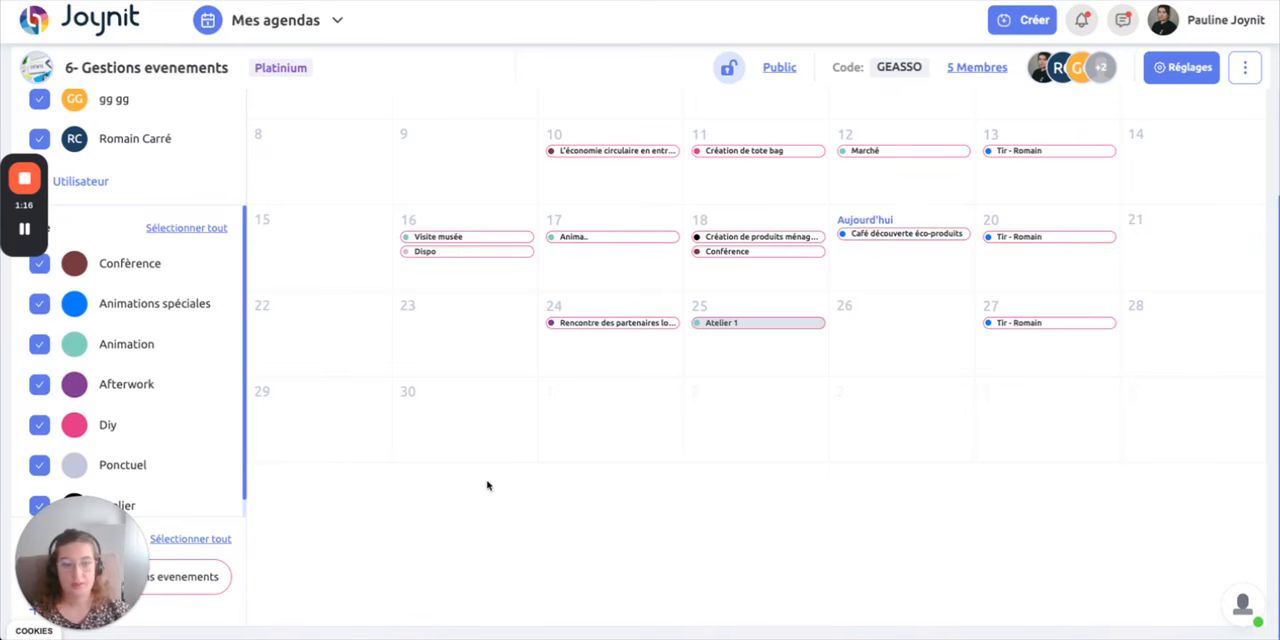
pyautogui.scroll(2, 487, 485)
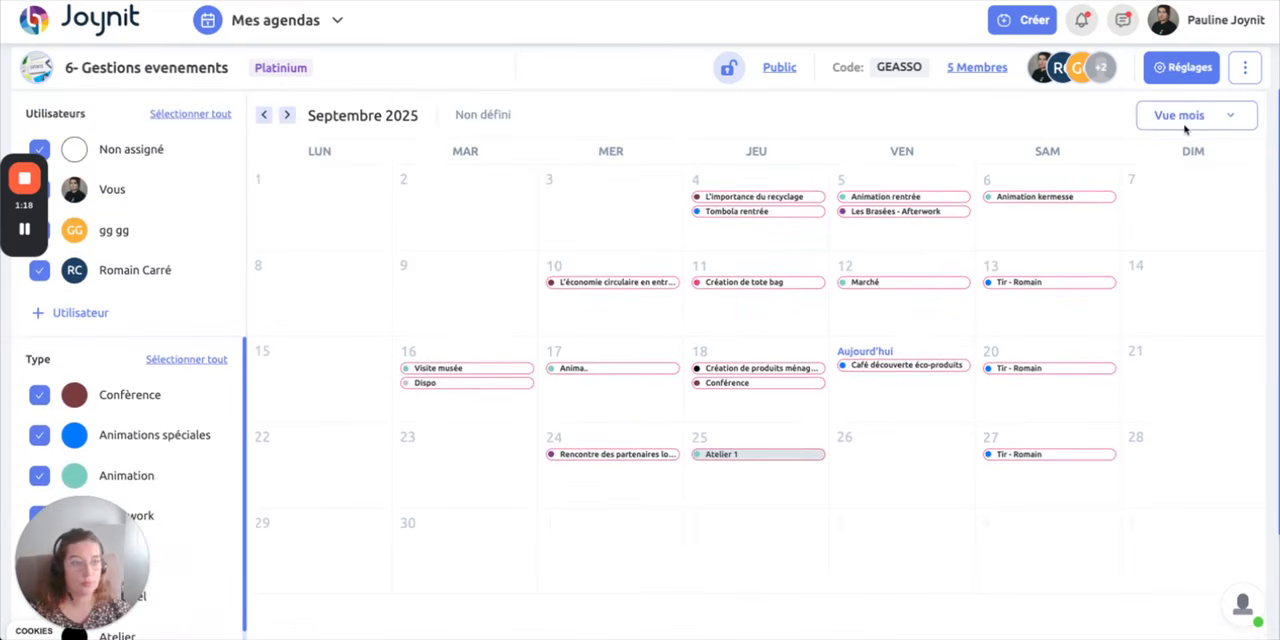
pyautogui.click(1213, 117)
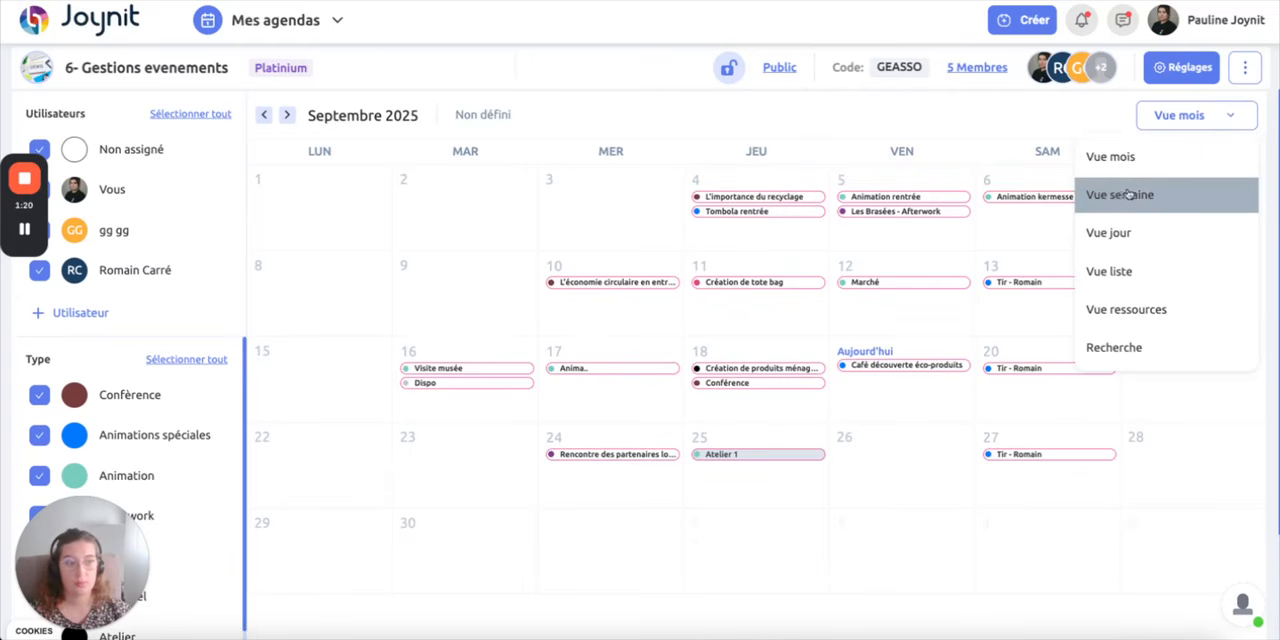
pyautogui.click(1126, 310)
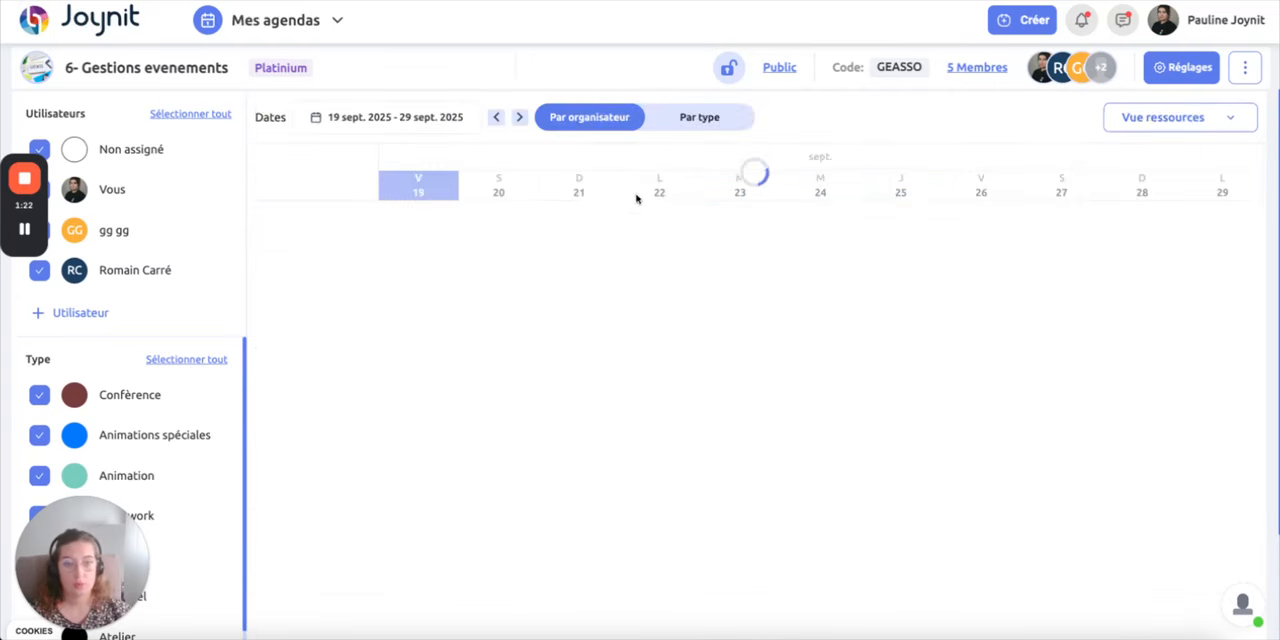
pyautogui.click(682, 120)
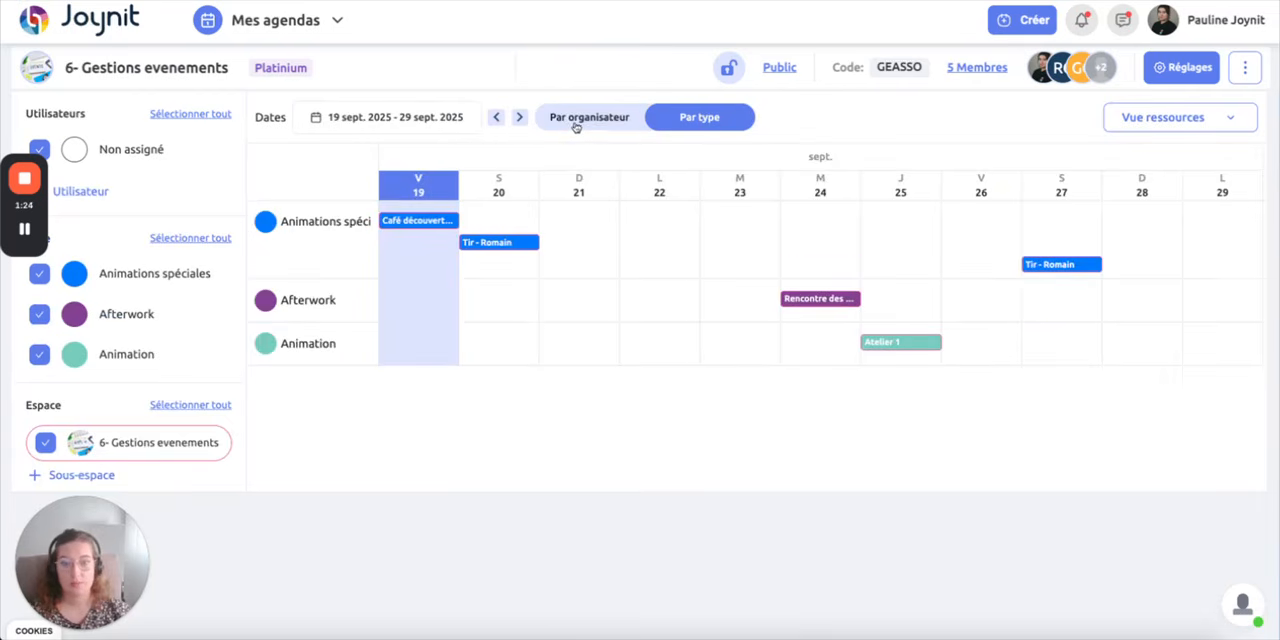
pyautogui.click(576, 120)
# From the week view, start a Formation event on Friday 19 September at 13:00, titled "Prise de parole en public"
pyautogui.click(1137, 118)
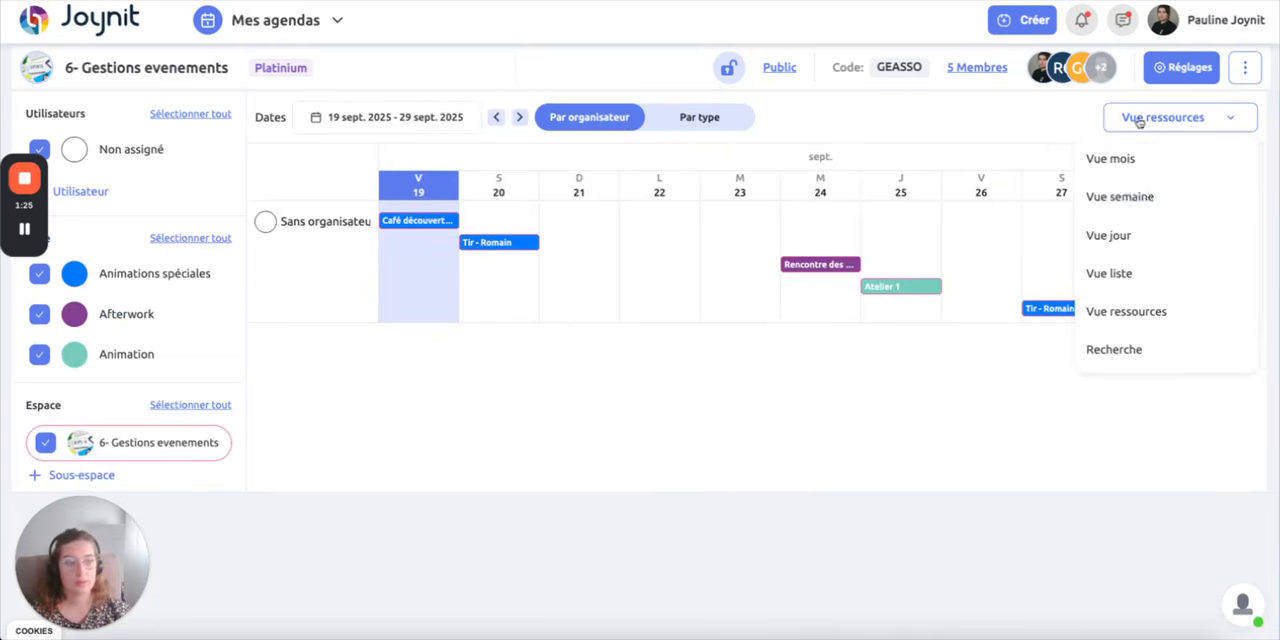
pyautogui.click(1127, 197)
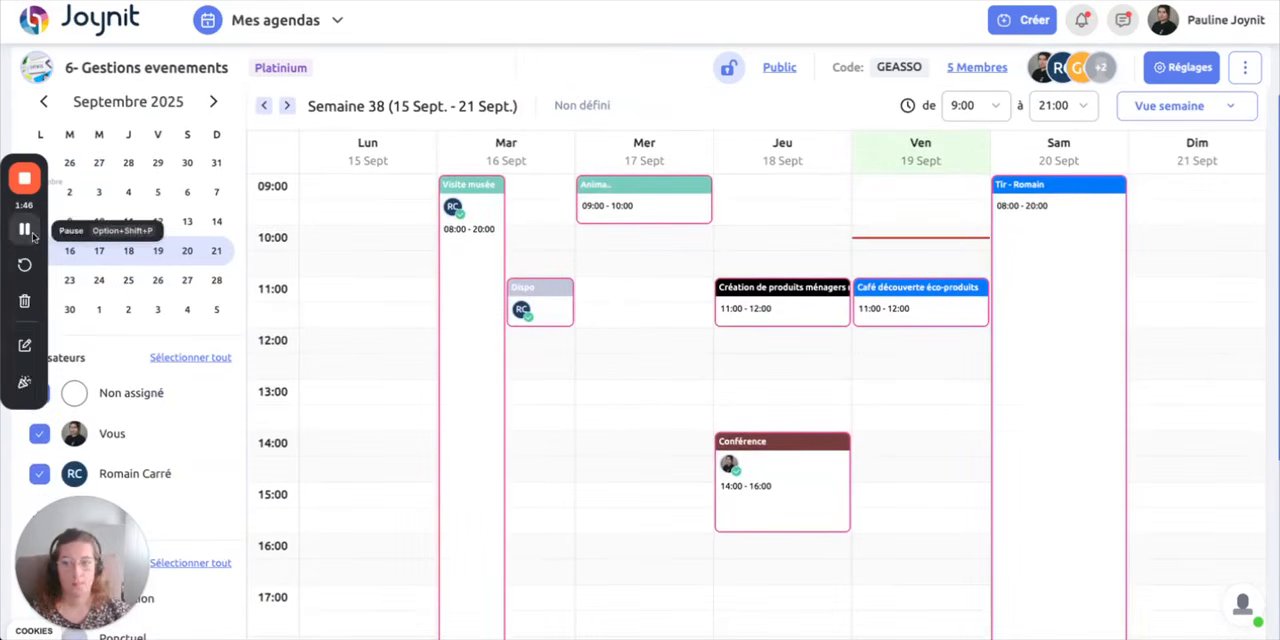
pyautogui.click(922, 391)
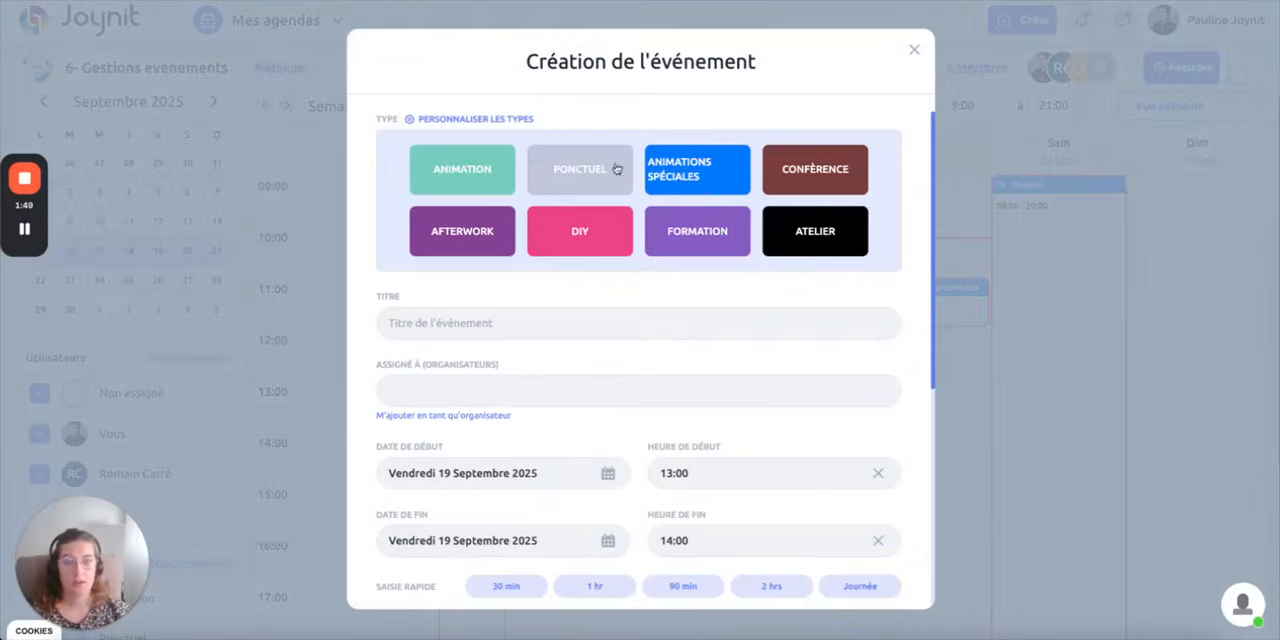
pyautogui.click(702, 237)
pyautogui.click(495, 435)
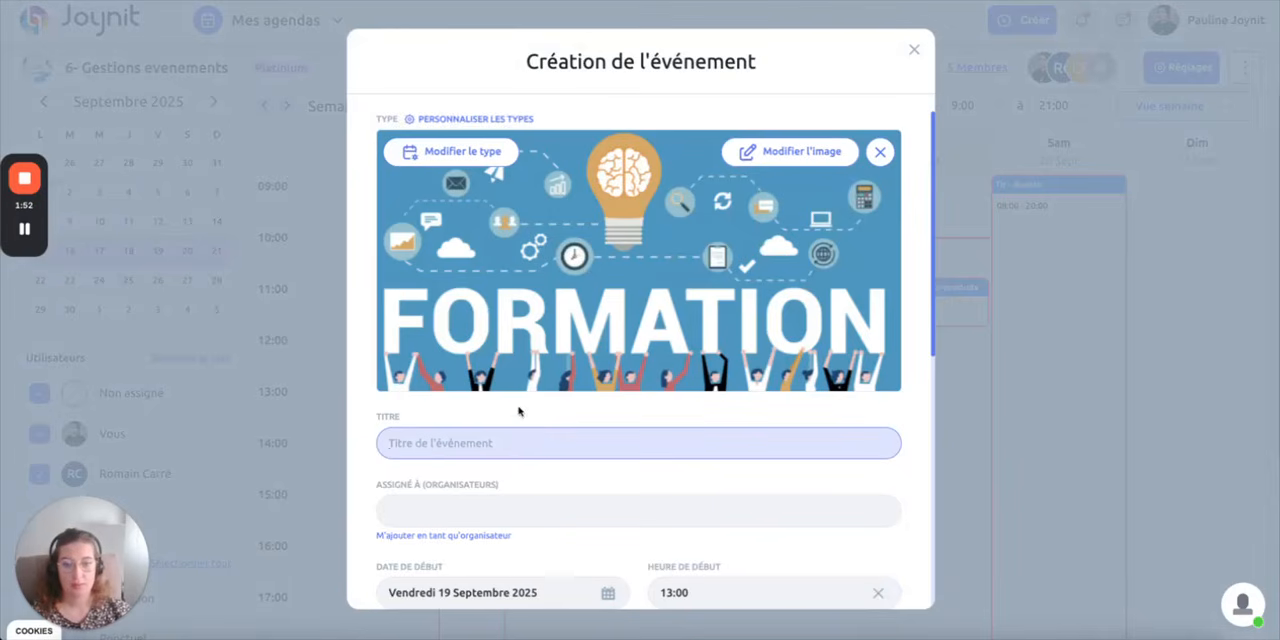
pyautogui.write('Prise de parole en public')
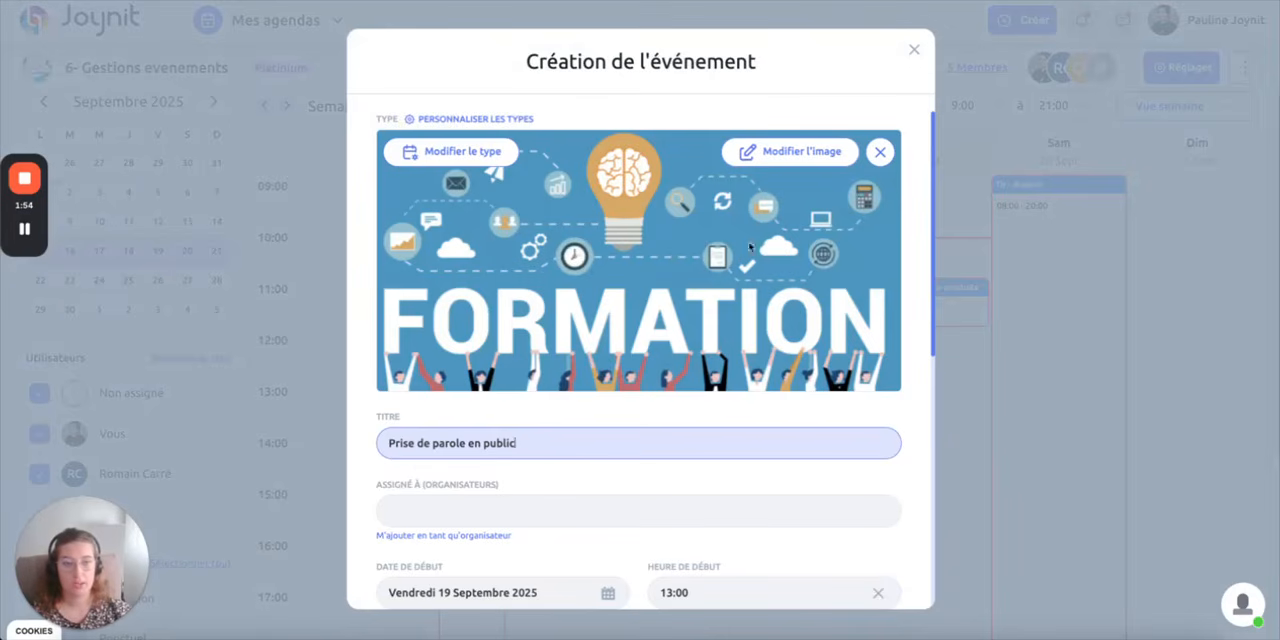
# Replace the event's cover image with the photo of a man presenting to an audience, found with the keyword "speak"
pyautogui.click(782, 150)
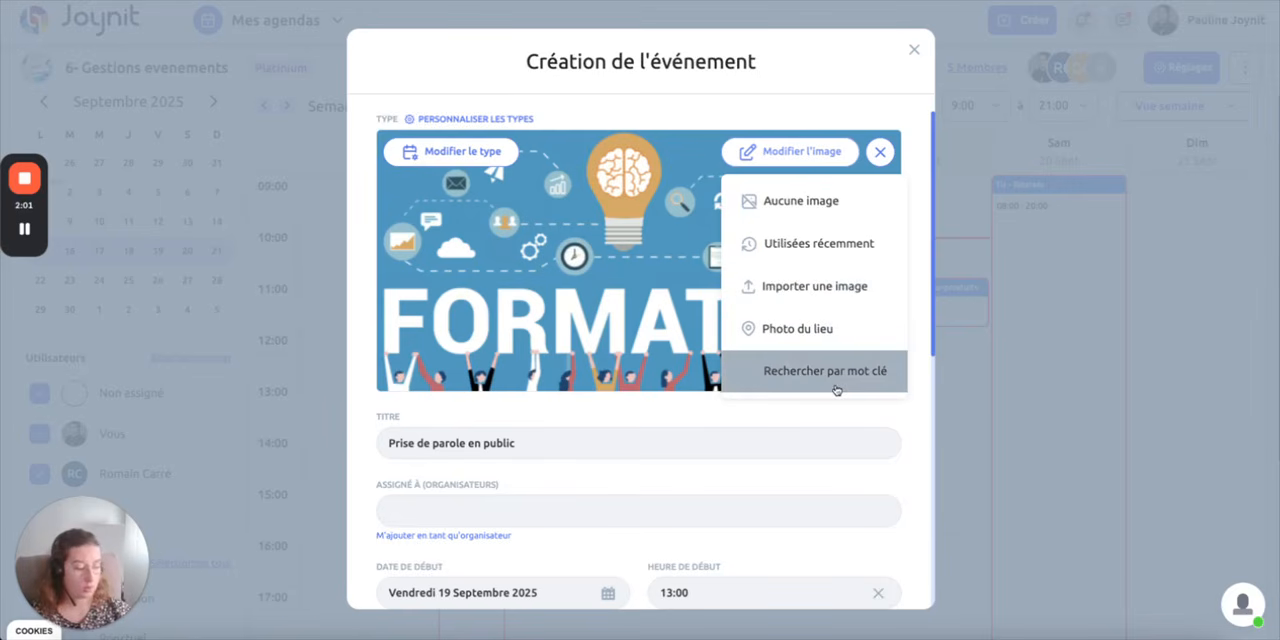
pyautogui.click(836, 390)
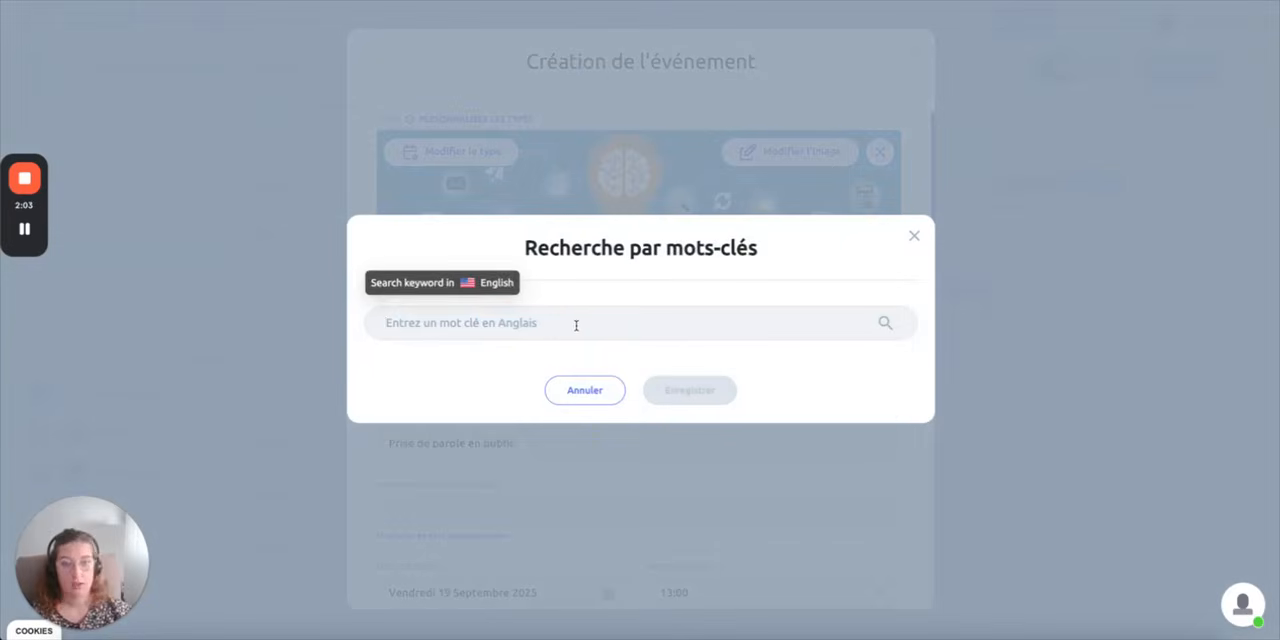
pyautogui.write('speak')
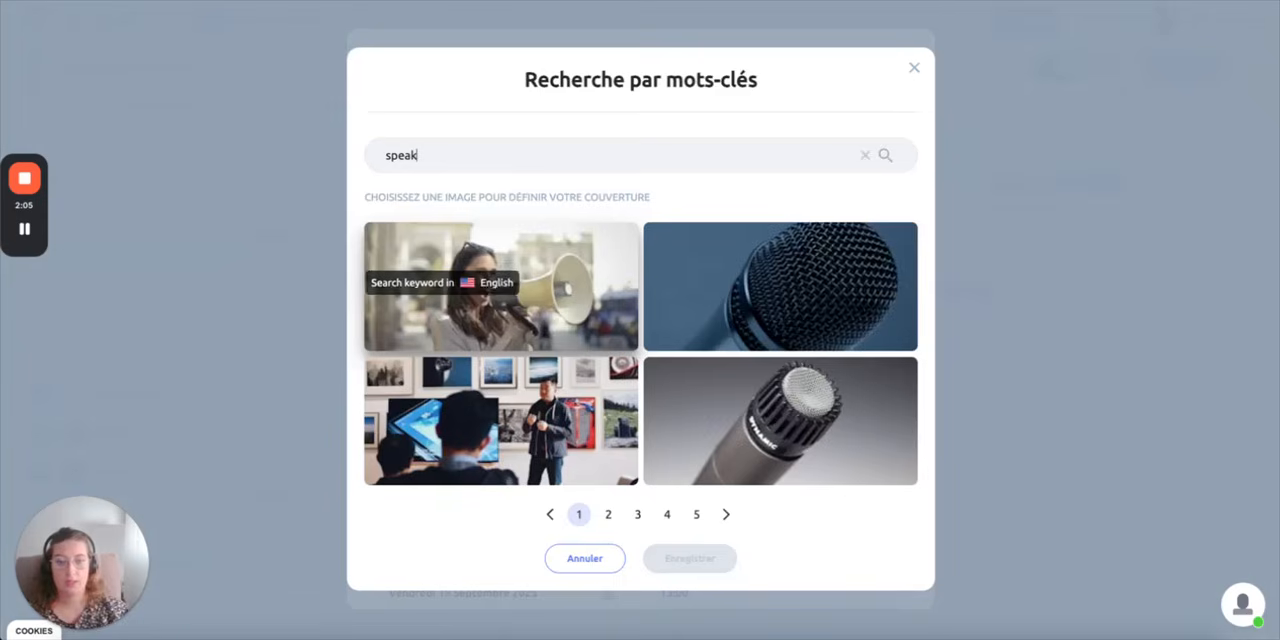
pyautogui.click(478, 413)
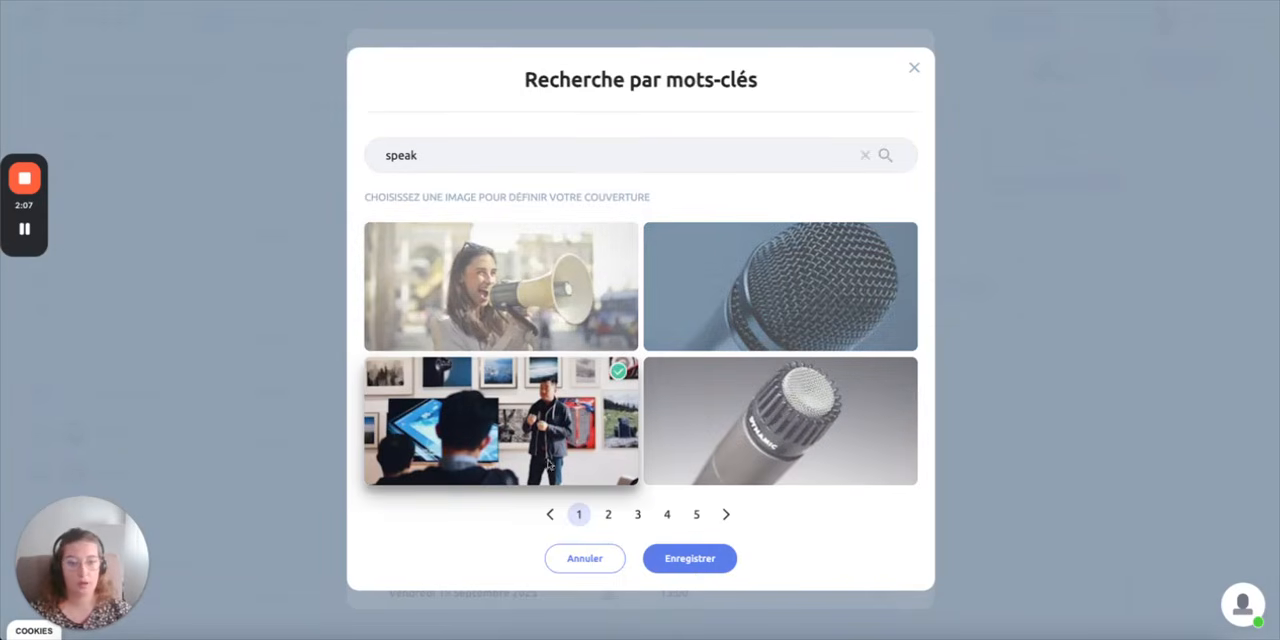
pyautogui.click(689, 558)
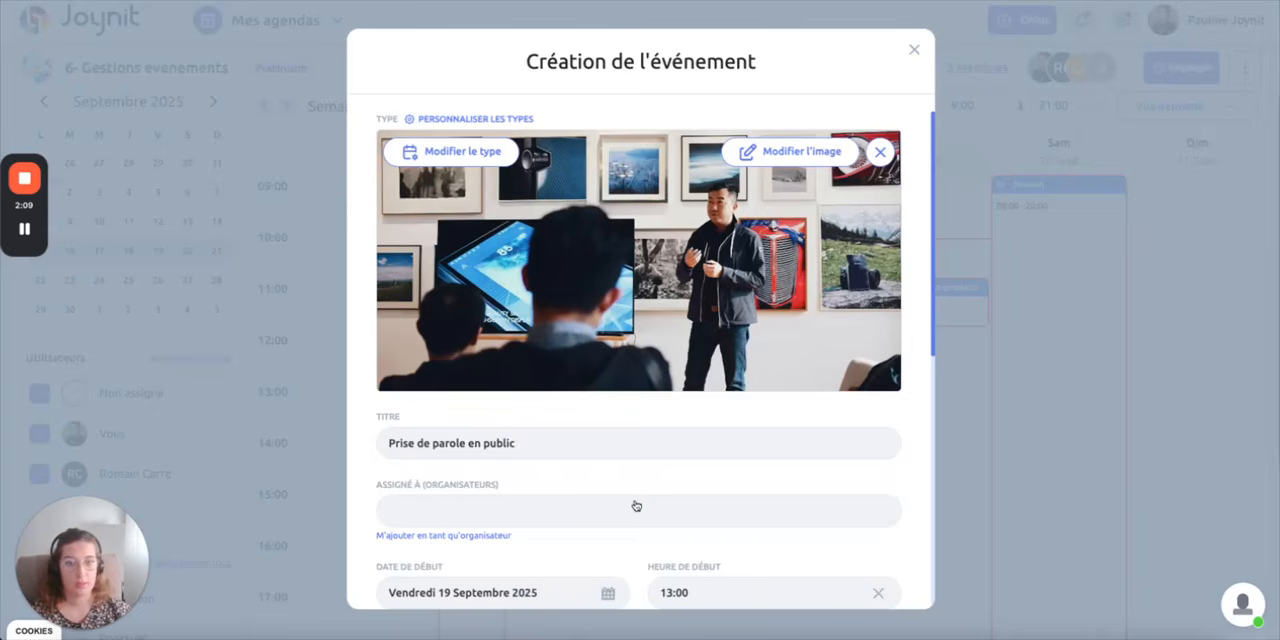
# Assign the first listed member as the event's organiser and set its duration to 2 hours
pyautogui.scroll(-2, 634, 506)
pyautogui.scroll(-1, 634, 506)
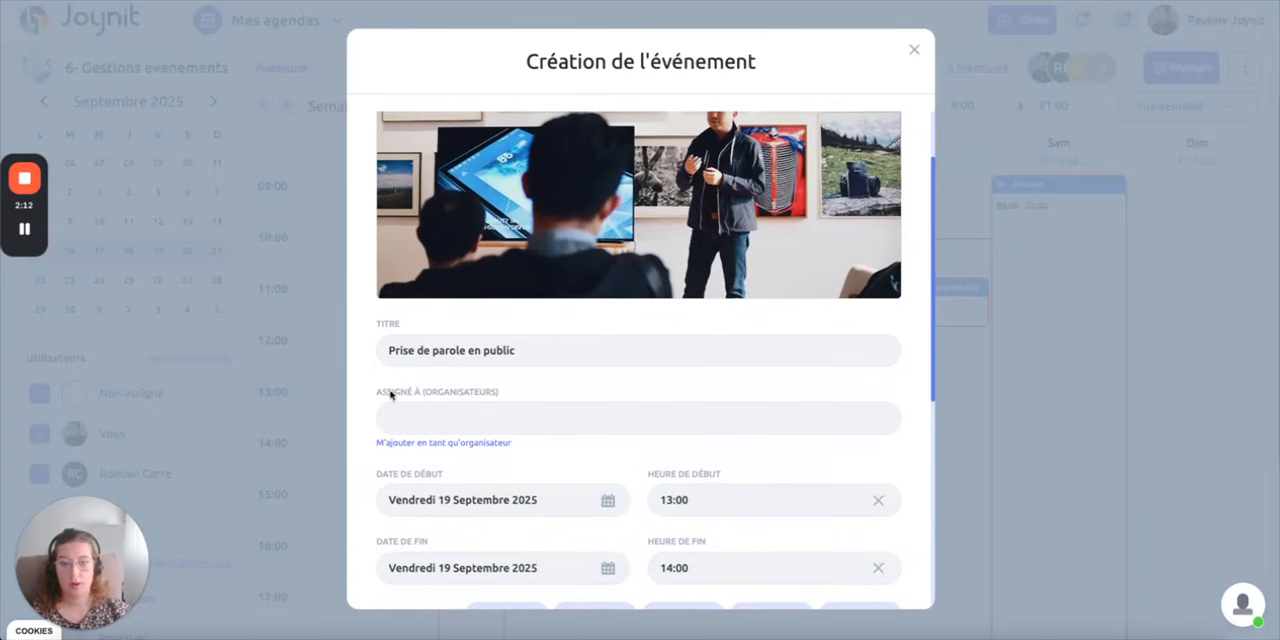
pyautogui.click(440, 443)
pyautogui.click(430, 418)
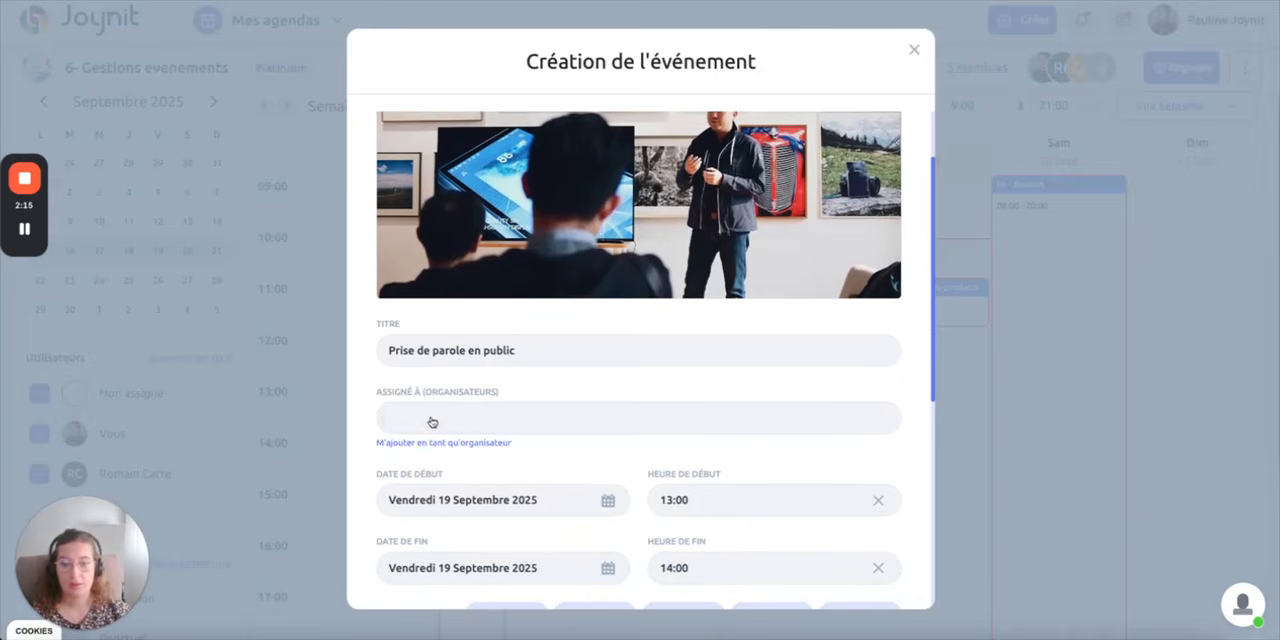
pyautogui.click(674, 429)
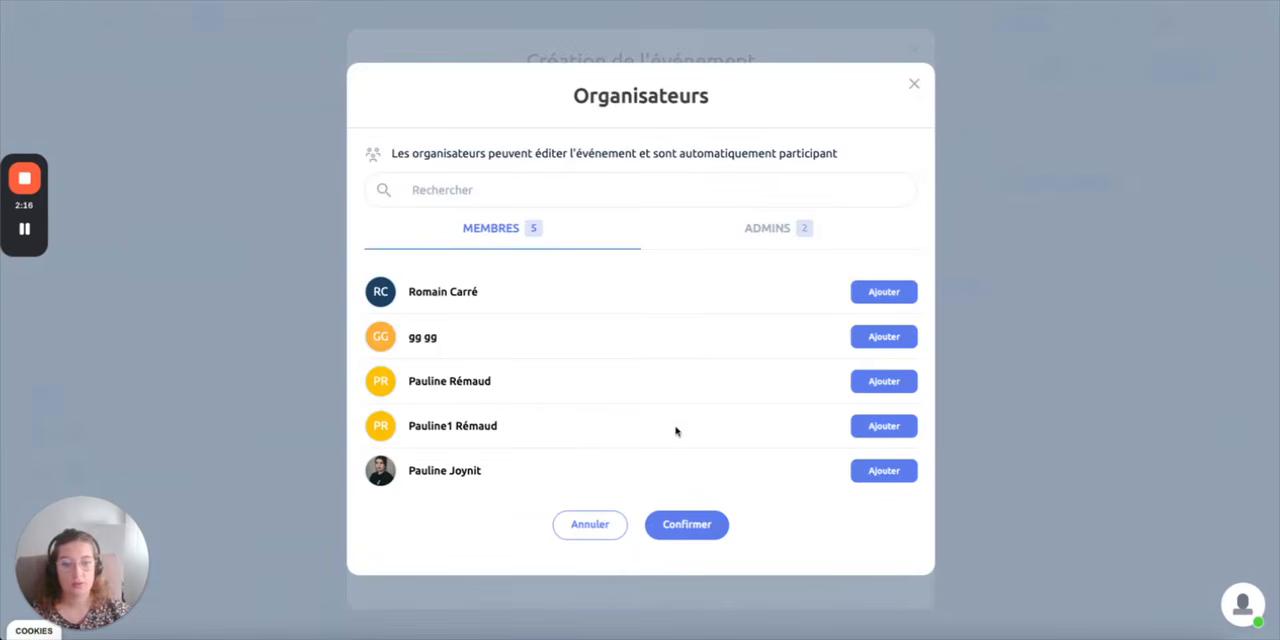
pyautogui.click(896, 298)
pyautogui.click(722, 552)
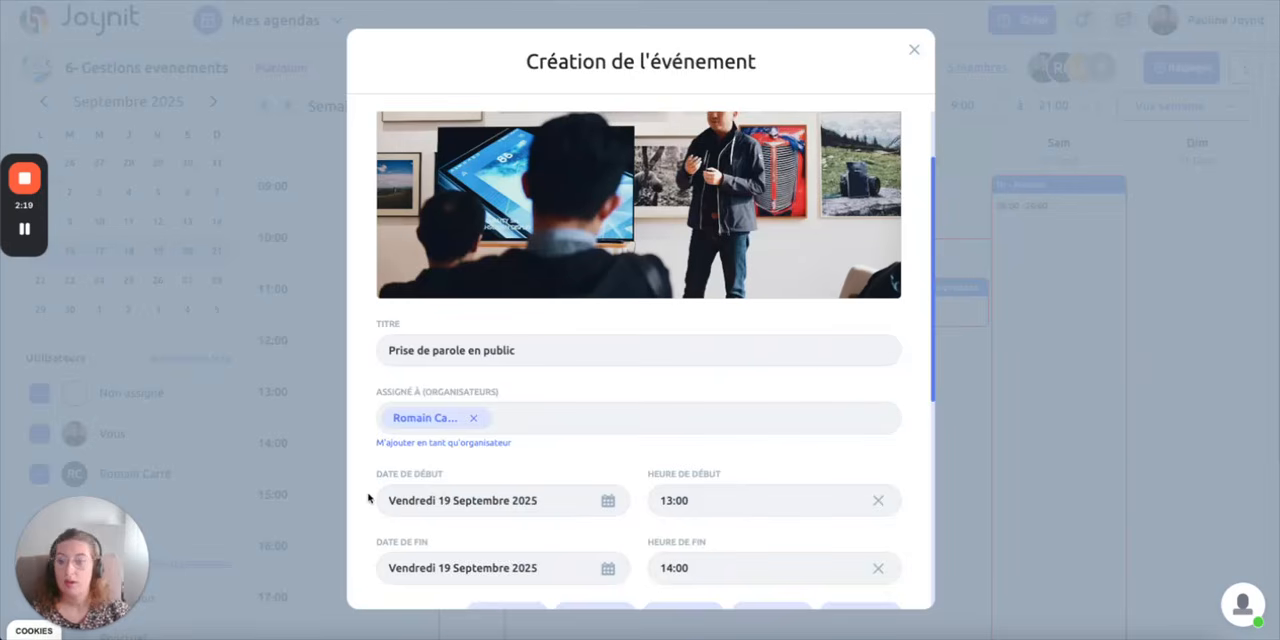
pyautogui.scroll(-2, 367, 500)
pyautogui.click(790, 429)
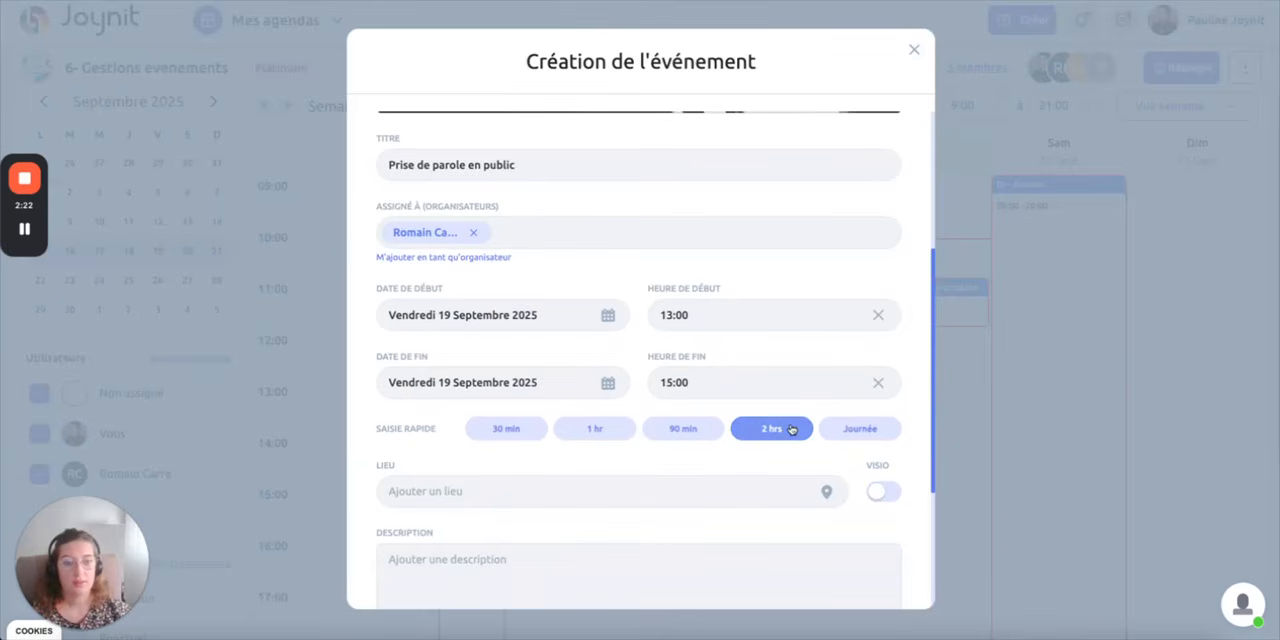
pyautogui.scroll(-1, 469, 493)
pyautogui.click(433, 380)
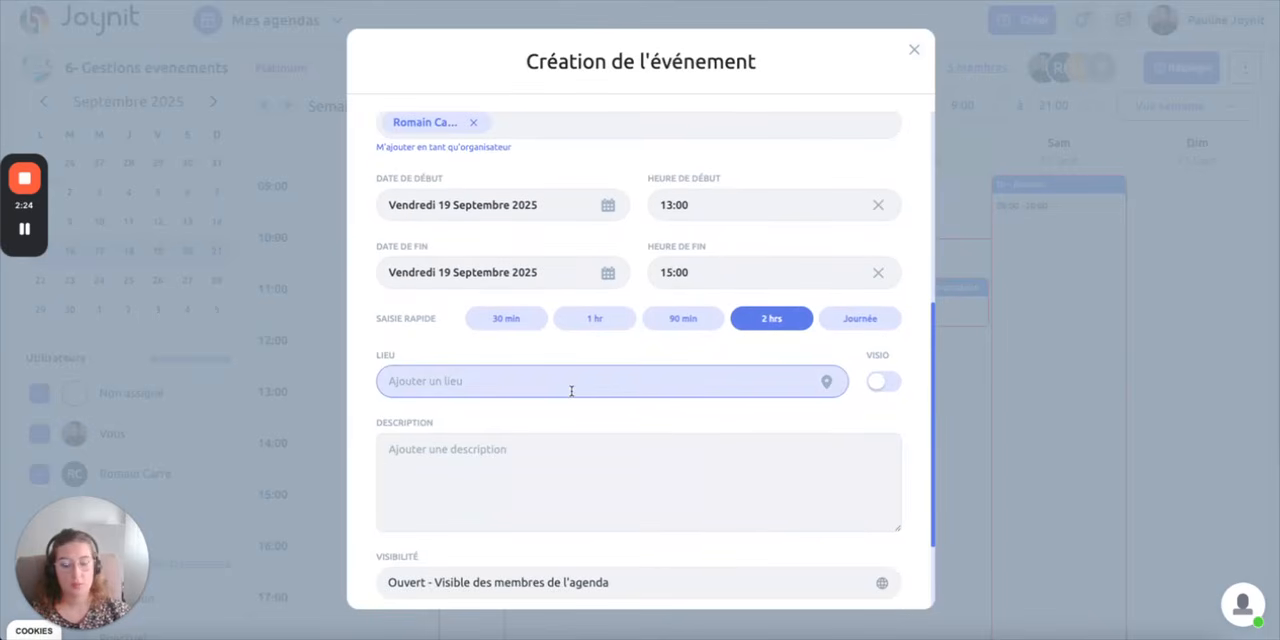
pyautogui.click(886, 381)
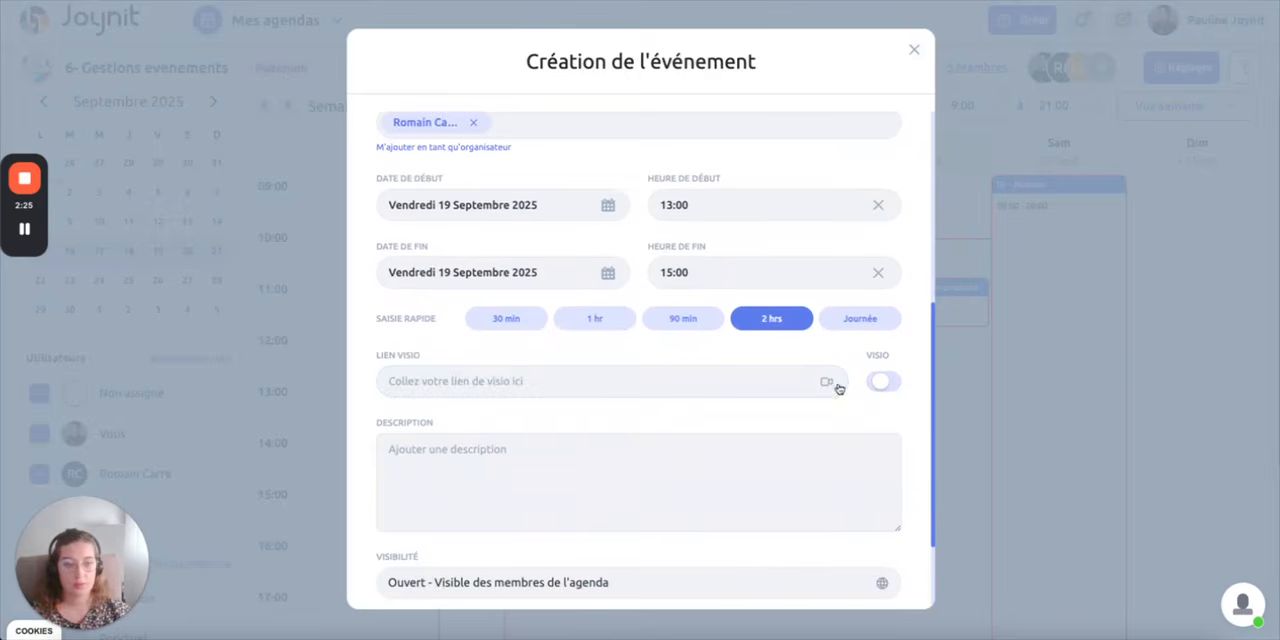
pyautogui.click(640, 387)
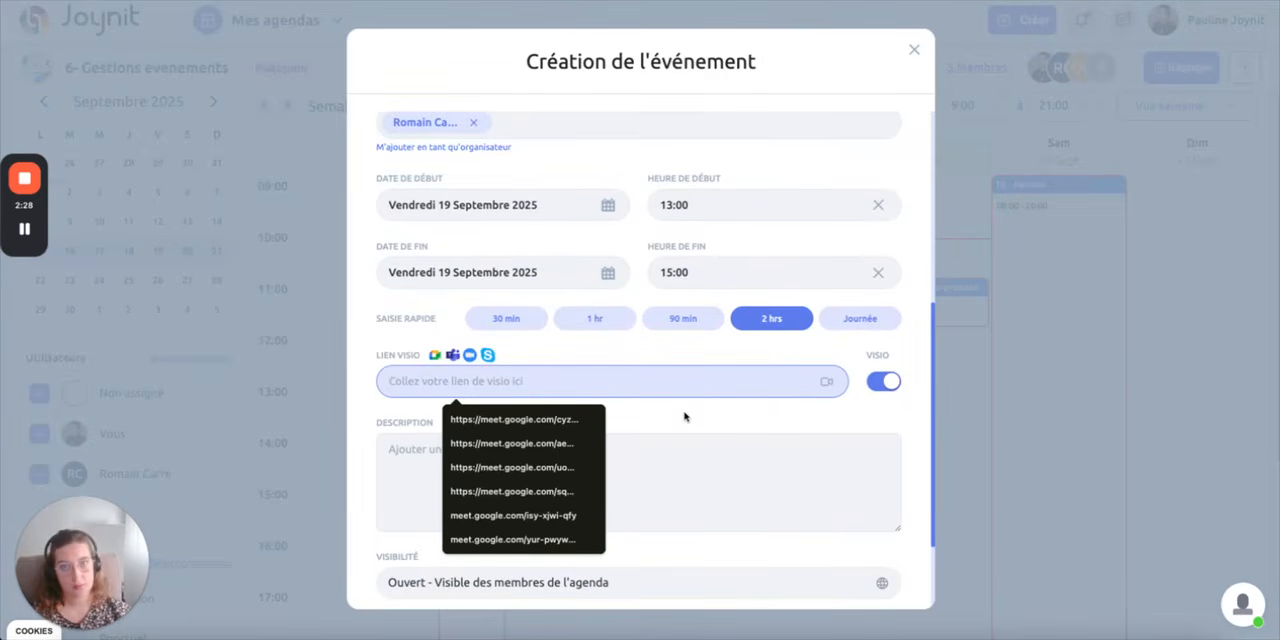
pyautogui.click(684, 416)
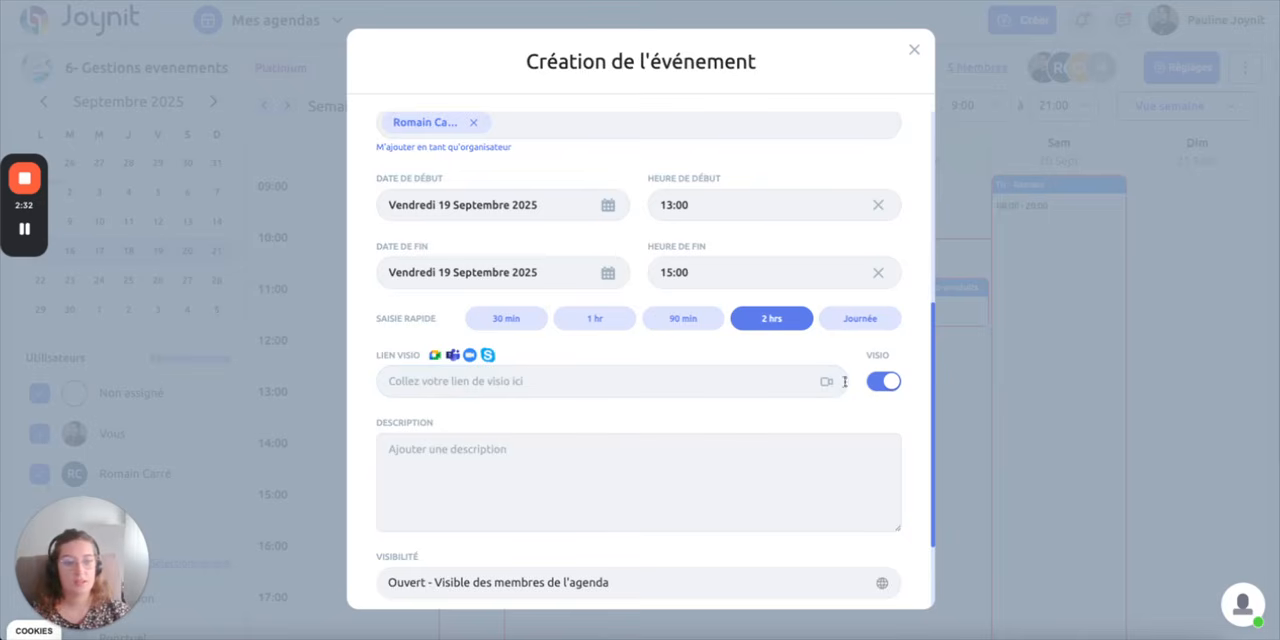
pyautogui.click(884, 381)
# Fill in the event's location with a street address chosen from the suggestions
pyautogui.click(674, 381)
pyautogui.write('65')
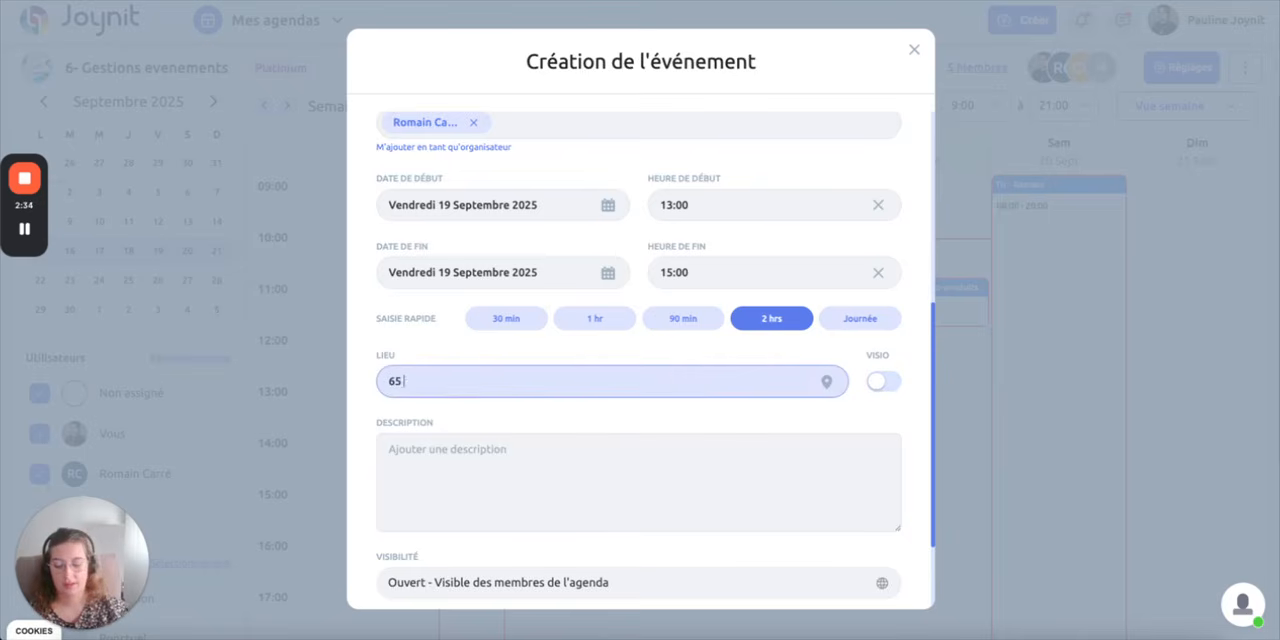
pyautogui.write(' route')
pyautogui.click(509, 431)
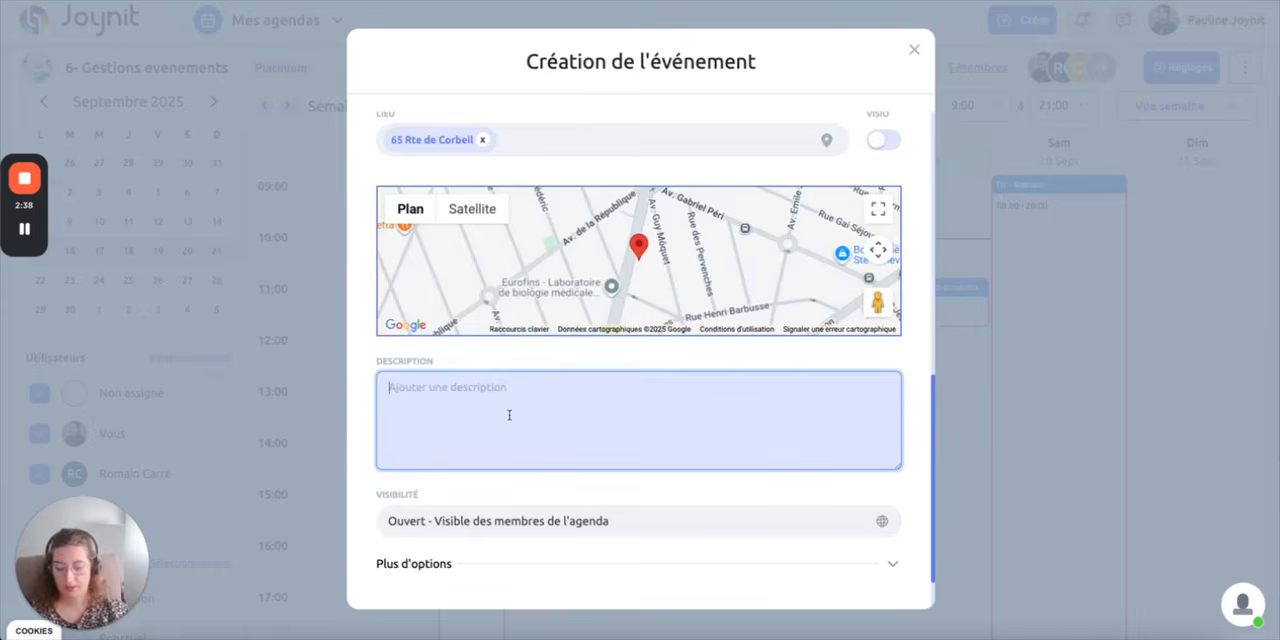
# Enter "Pour la formation" as the event's description
pyautogui.click(509, 415)
pyautogui.write('Pour la')
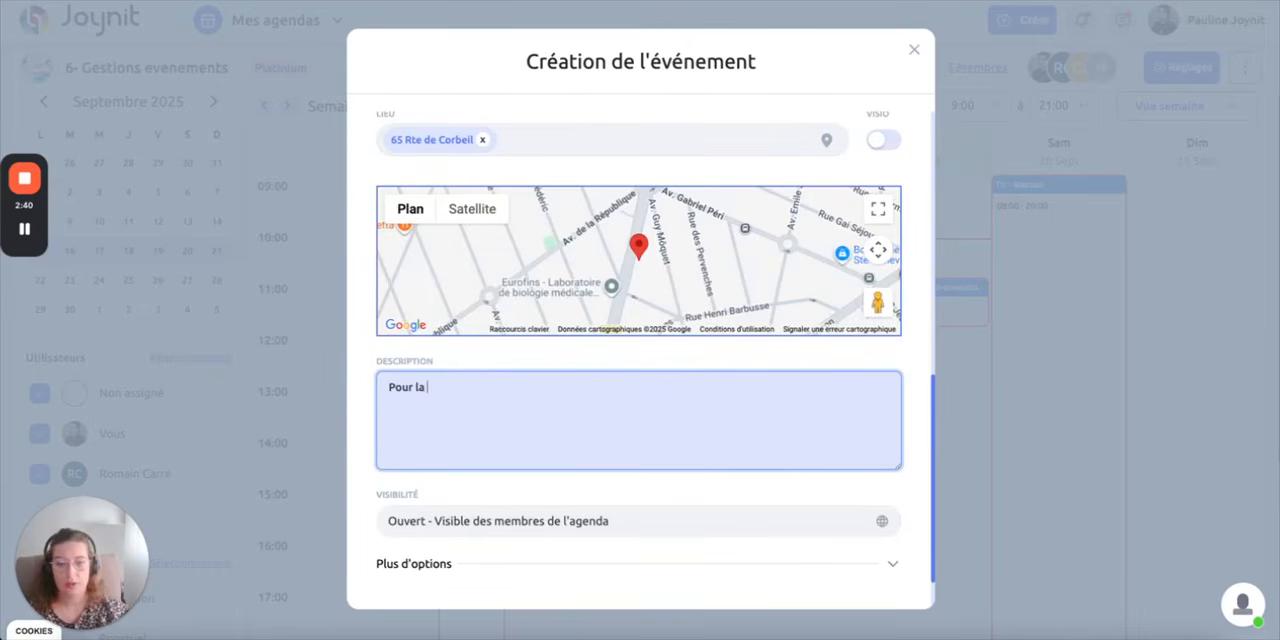
pyautogui.write(' formation')
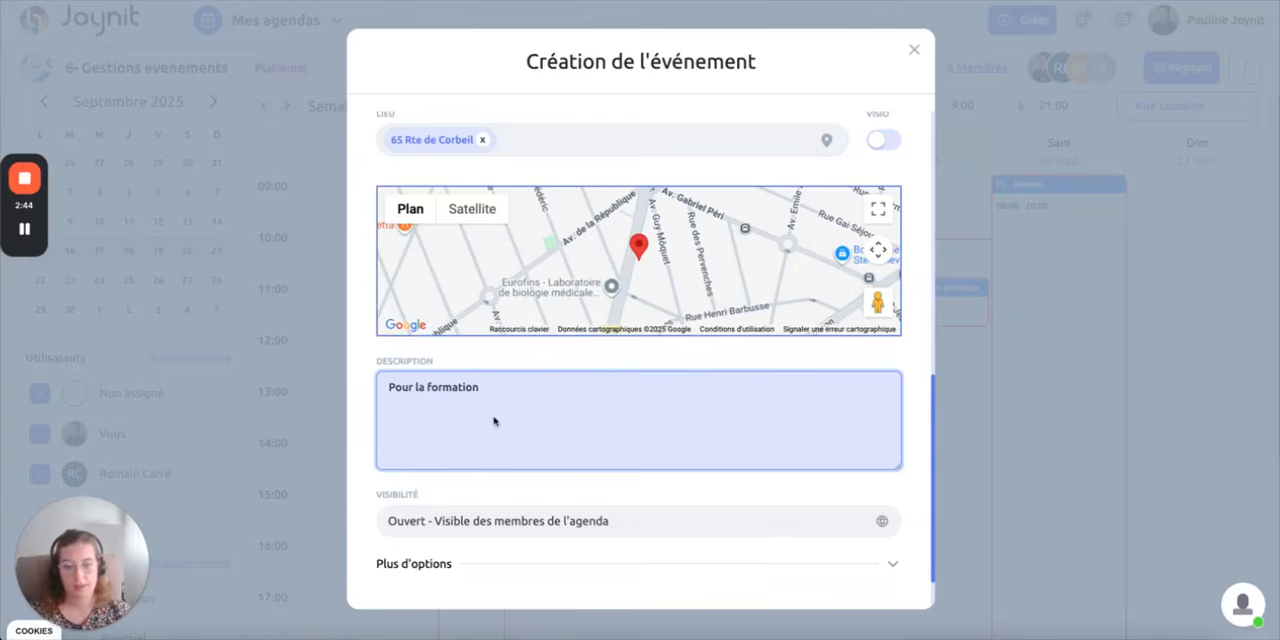
# View the visibility choices available for the event and close the list without changing the selection
pyautogui.scroll(-2, 461, 495)
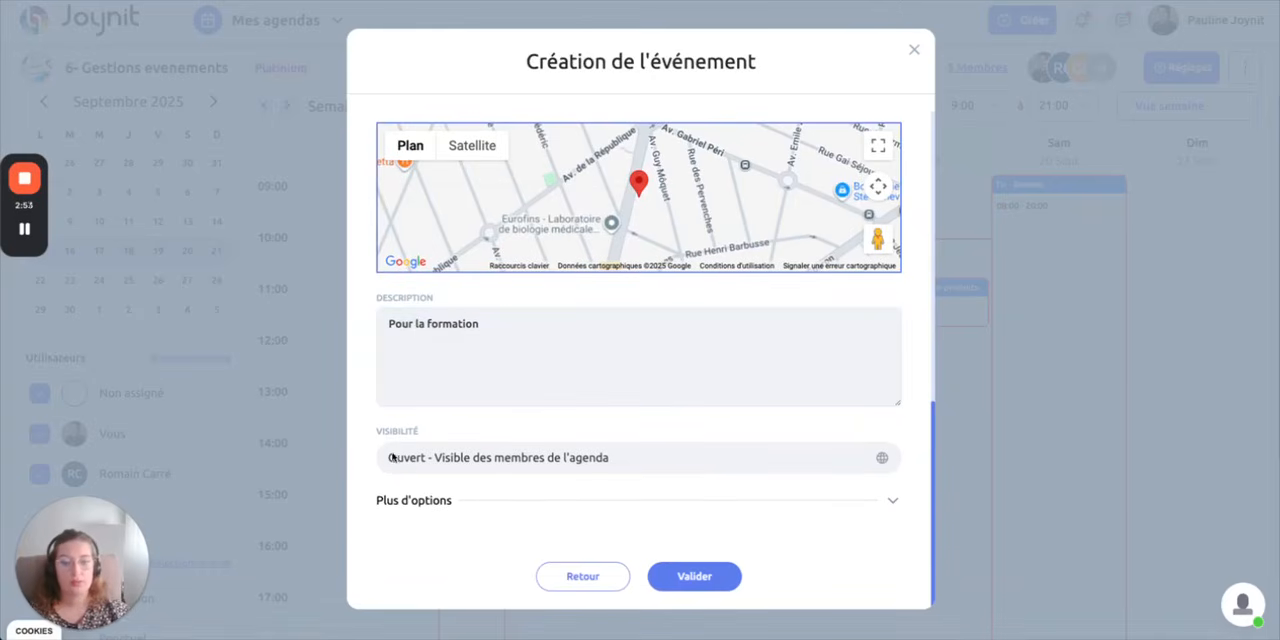
pyautogui.click(481, 458)
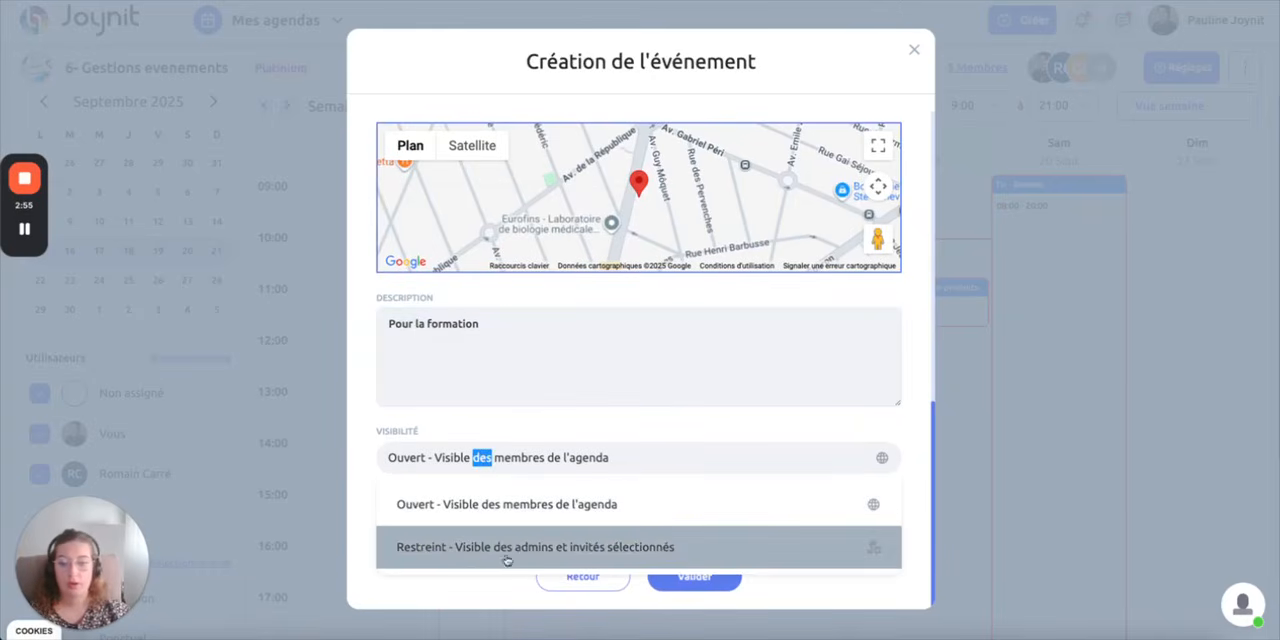
pyautogui.click(585, 429)
# In the event's additional options, limit the maximum number of participants to 10
pyautogui.click(430, 506)
pyautogui.click(386, 531)
pyautogui.scroll(-2, 486, 437)
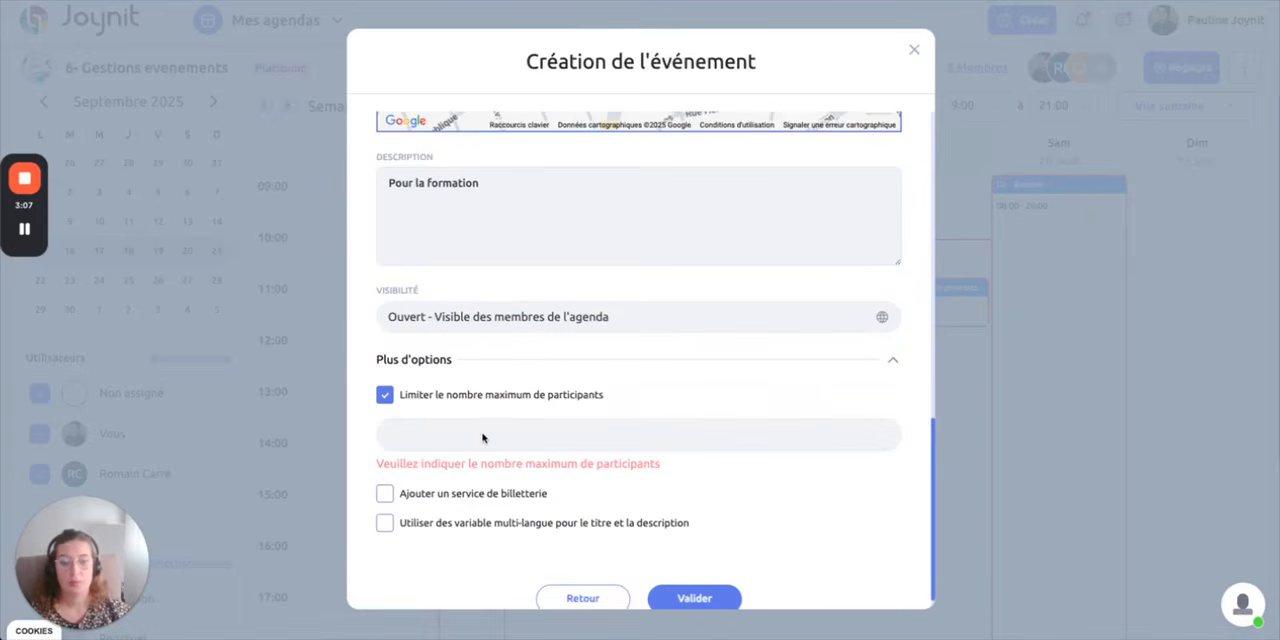
pyautogui.click(455, 433)
pyautogui.write('10')
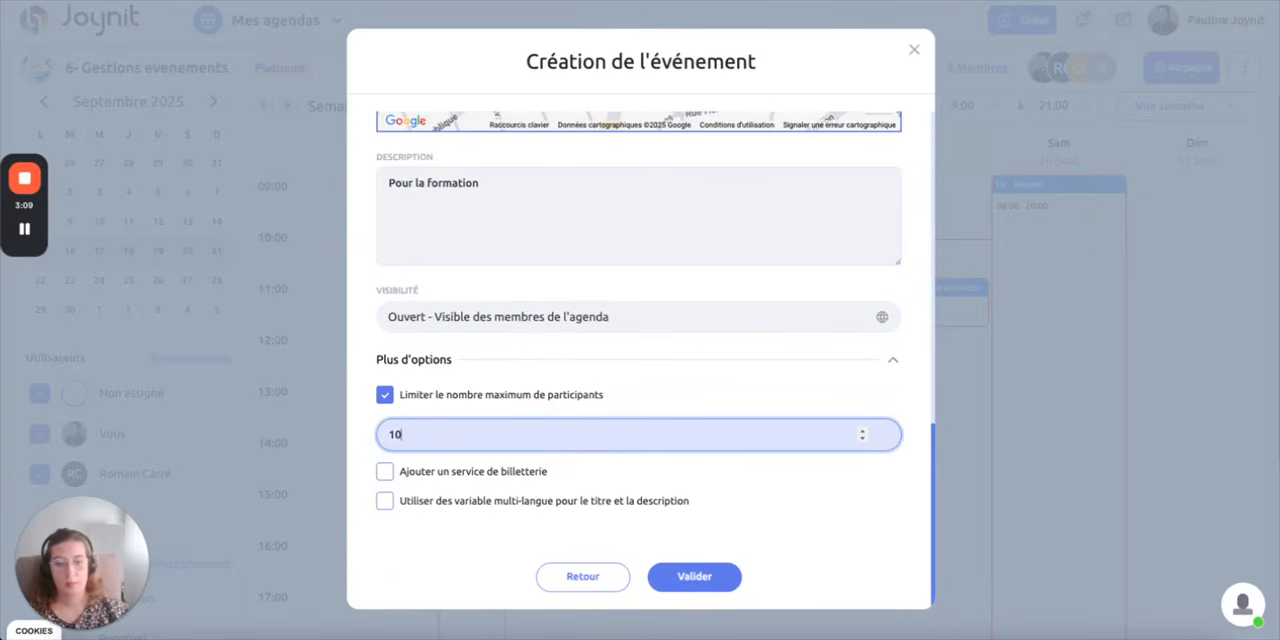
pyautogui.click(690, 382)
# Try the ticketing service option for the event and turn it off again
pyautogui.click(450, 479)
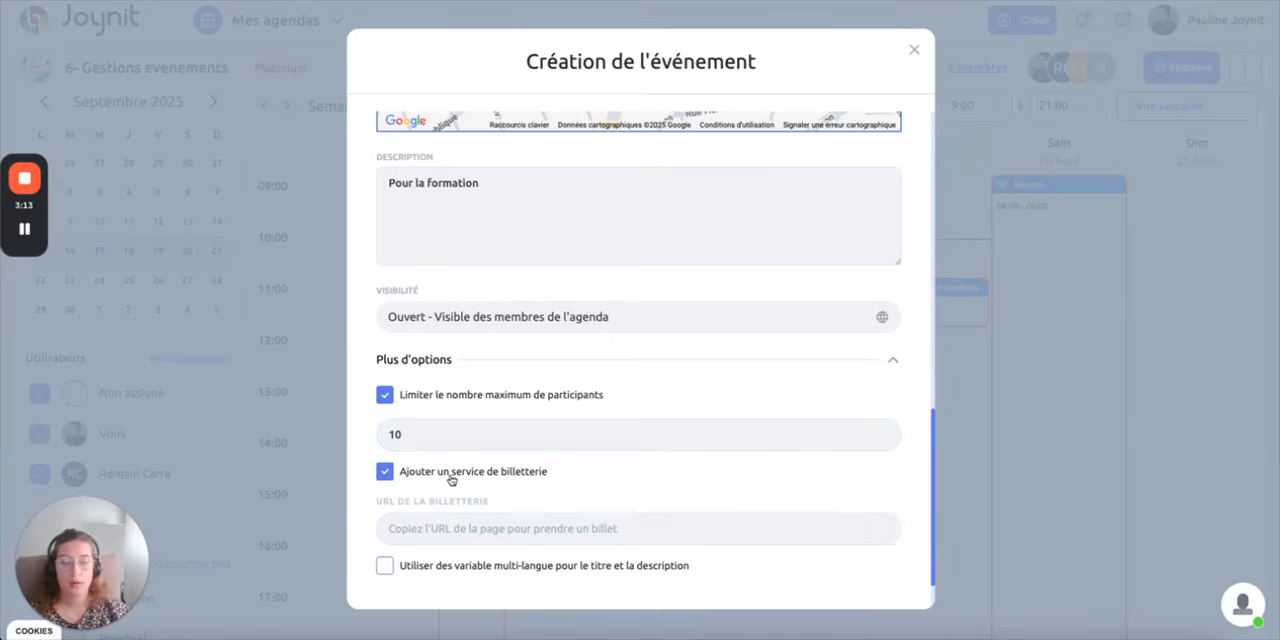
pyautogui.click(386, 472)
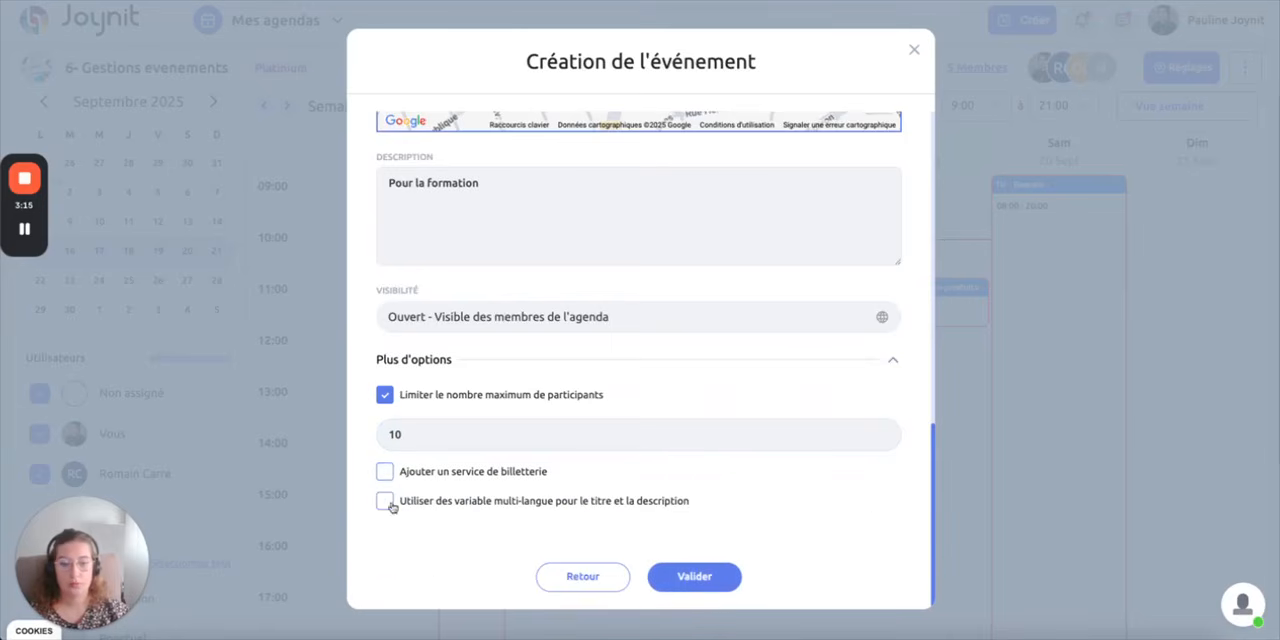
# Validate the event creation and open the new "Prise de parole en public" event from Friday 19 September
pyautogui.click(685, 577)
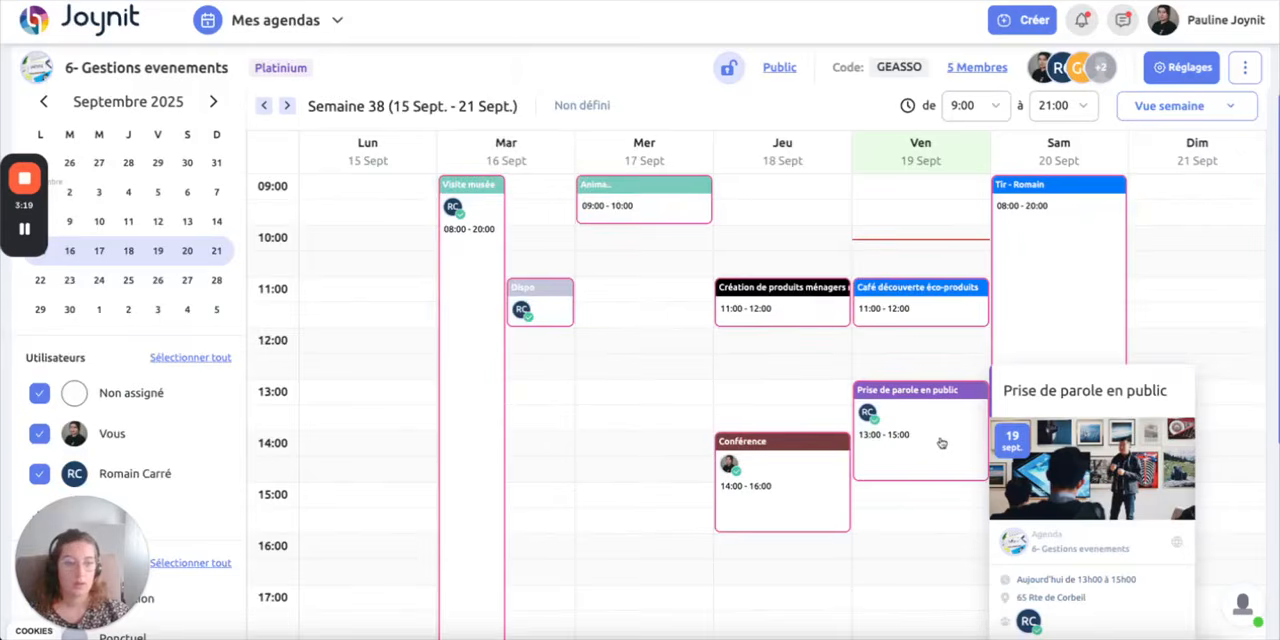
pyautogui.click(941, 443)
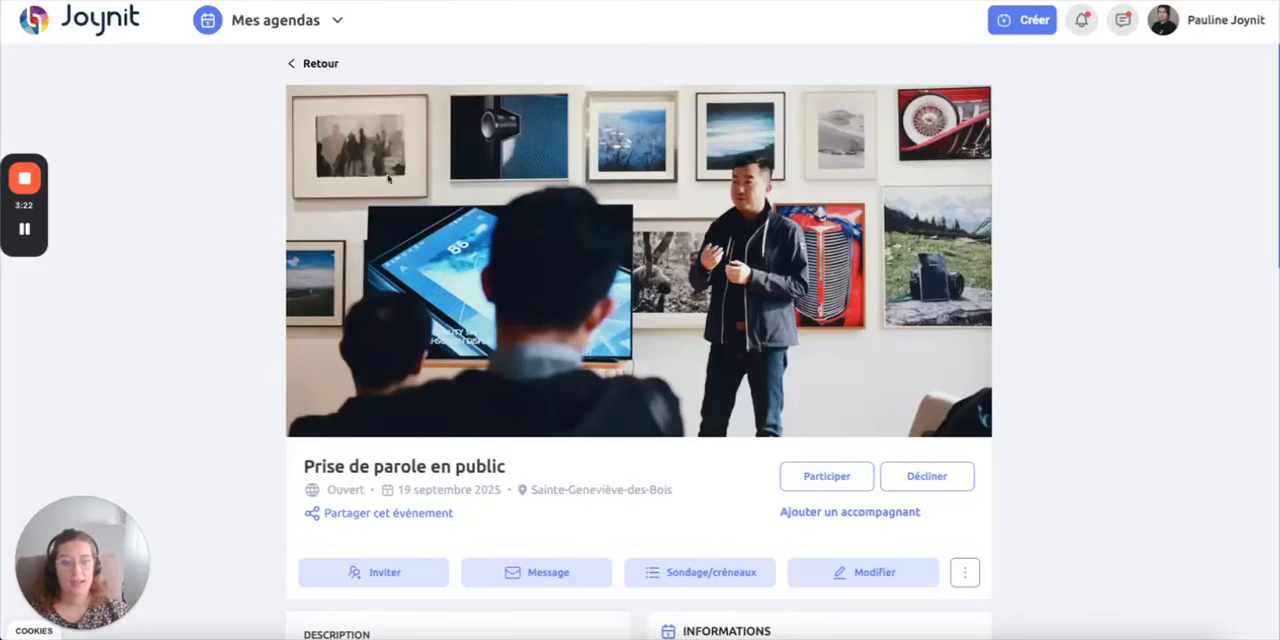
# View the event's invitation methods and the form for entering or importing e-mails, and close both without inviting anyone
pyautogui.scroll(-2, 976, 480)
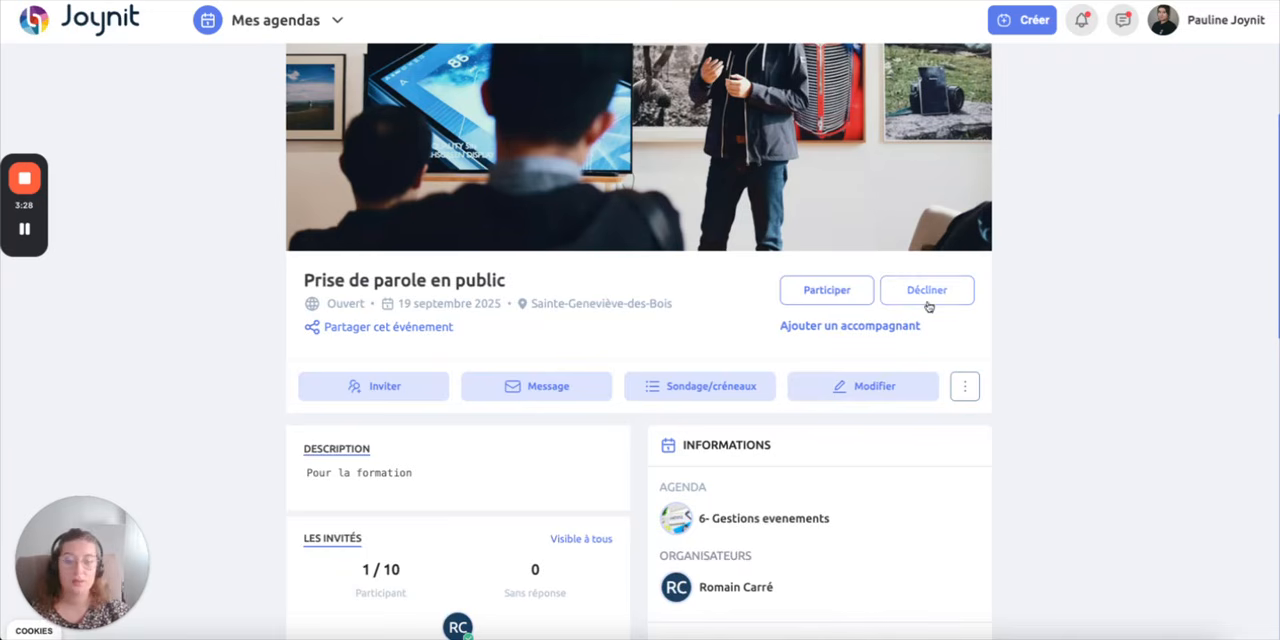
pyautogui.scroll(-1, 420, 350)
pyautogui.click(337, 284)
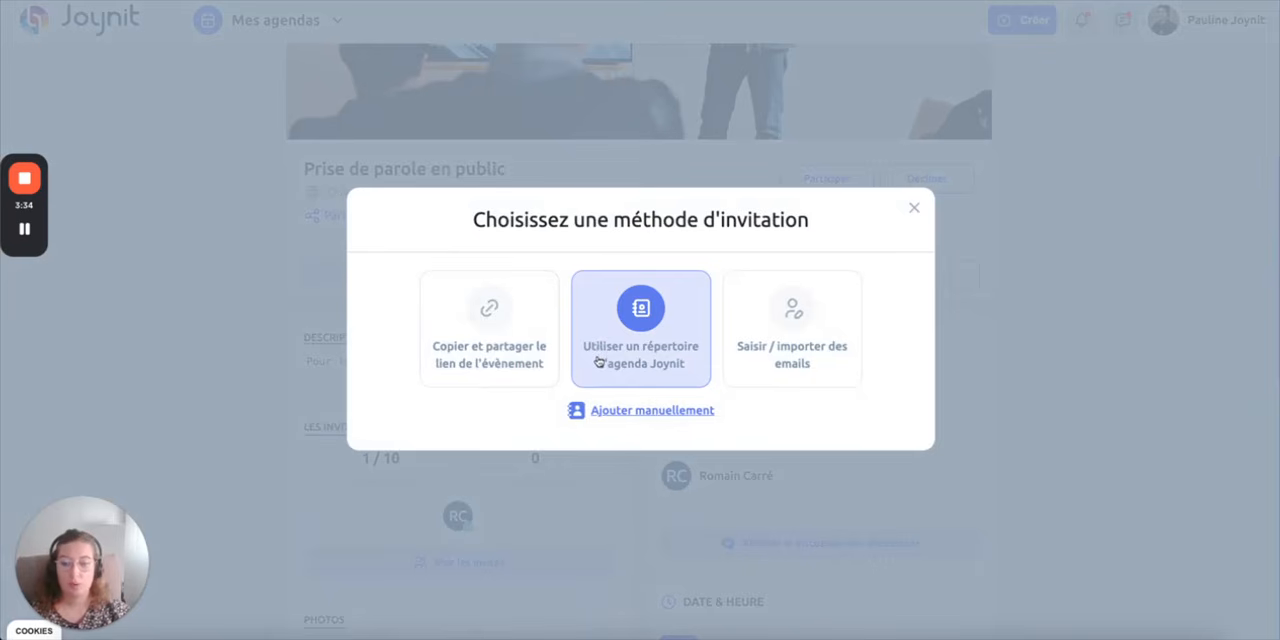
pyautogui.click(836, 318)
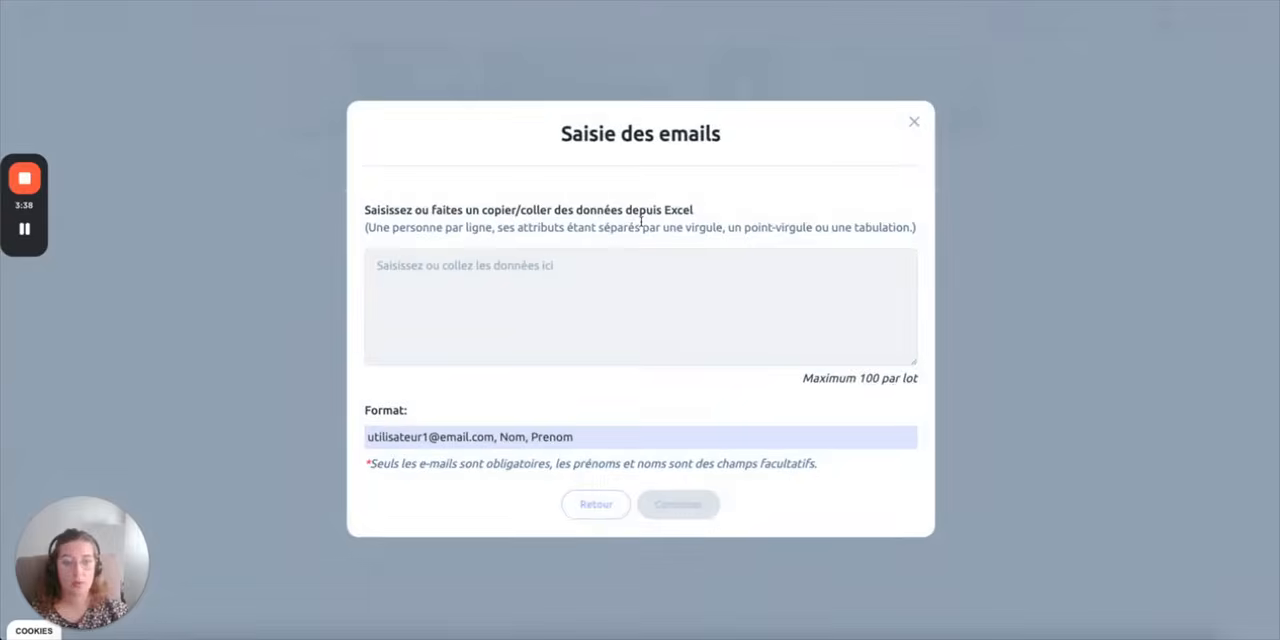
pyautogui.click(914, 122)
pyautogui.click(909, 213)
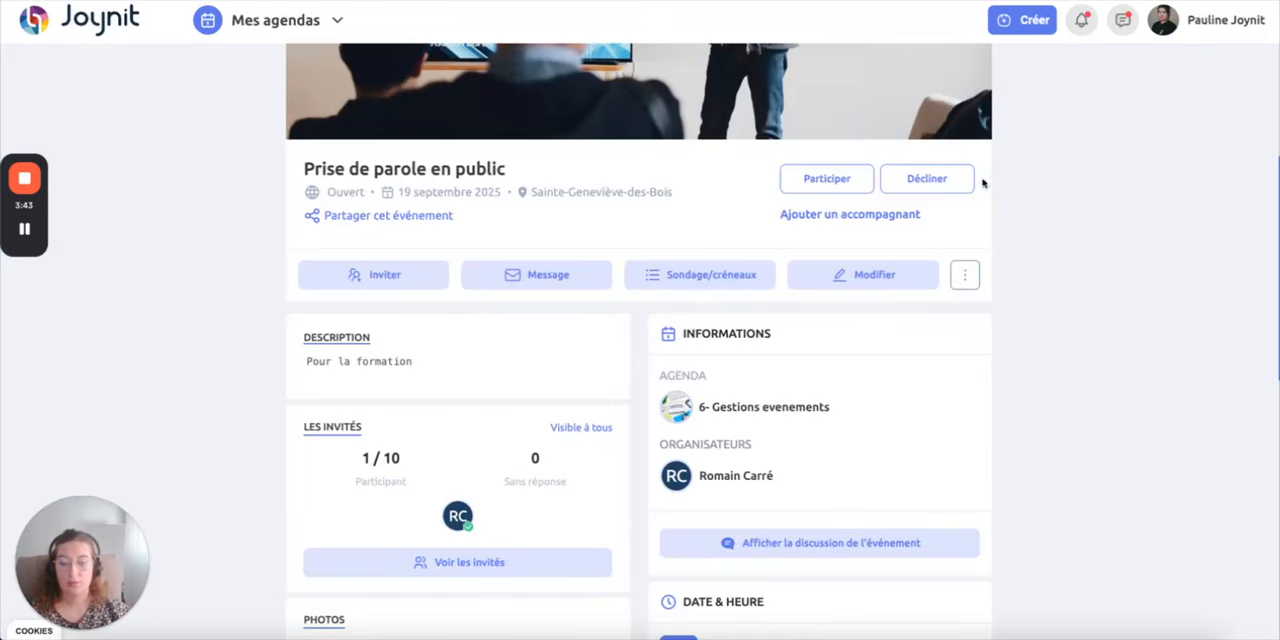
# View the survey and time-slot division options offered for the event and close the list
pyautogui.scroll(-1, 807, 443)
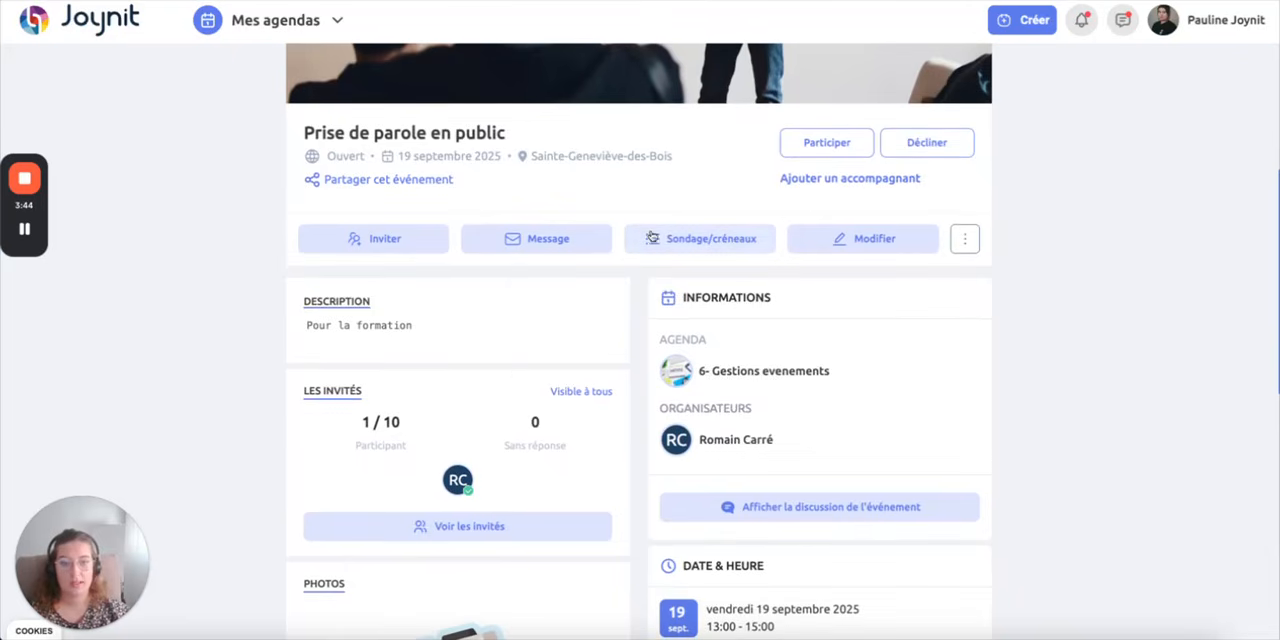
pyautogui.click(652, 240)
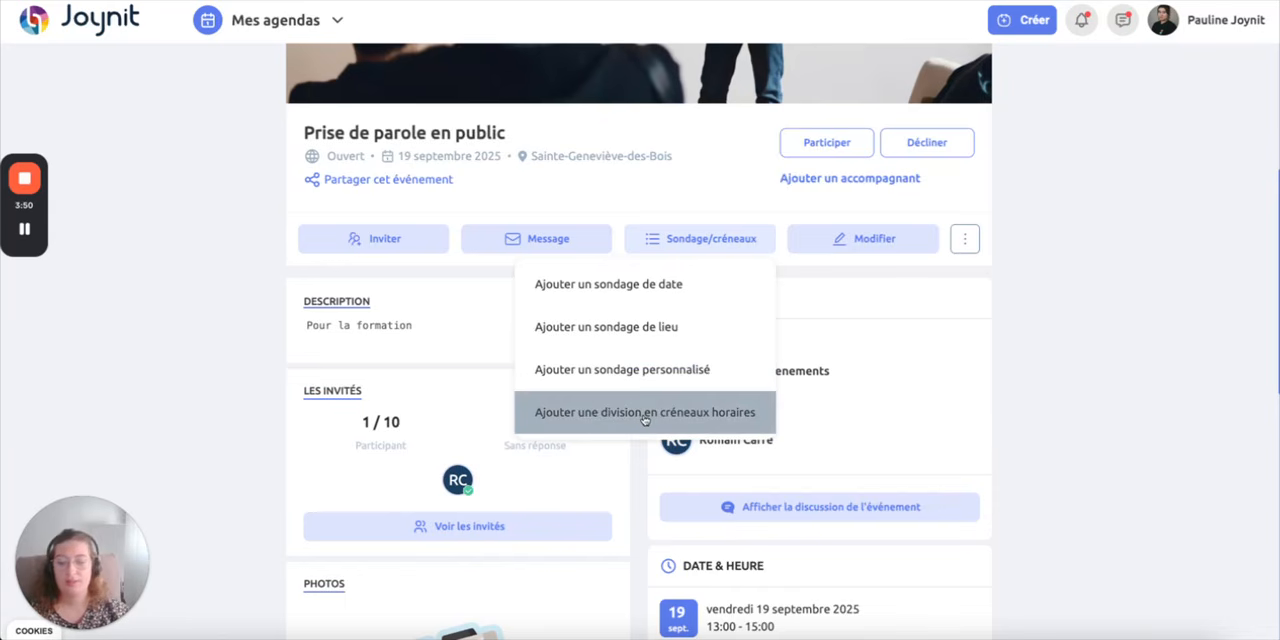
pyautogui.click(243, 368)
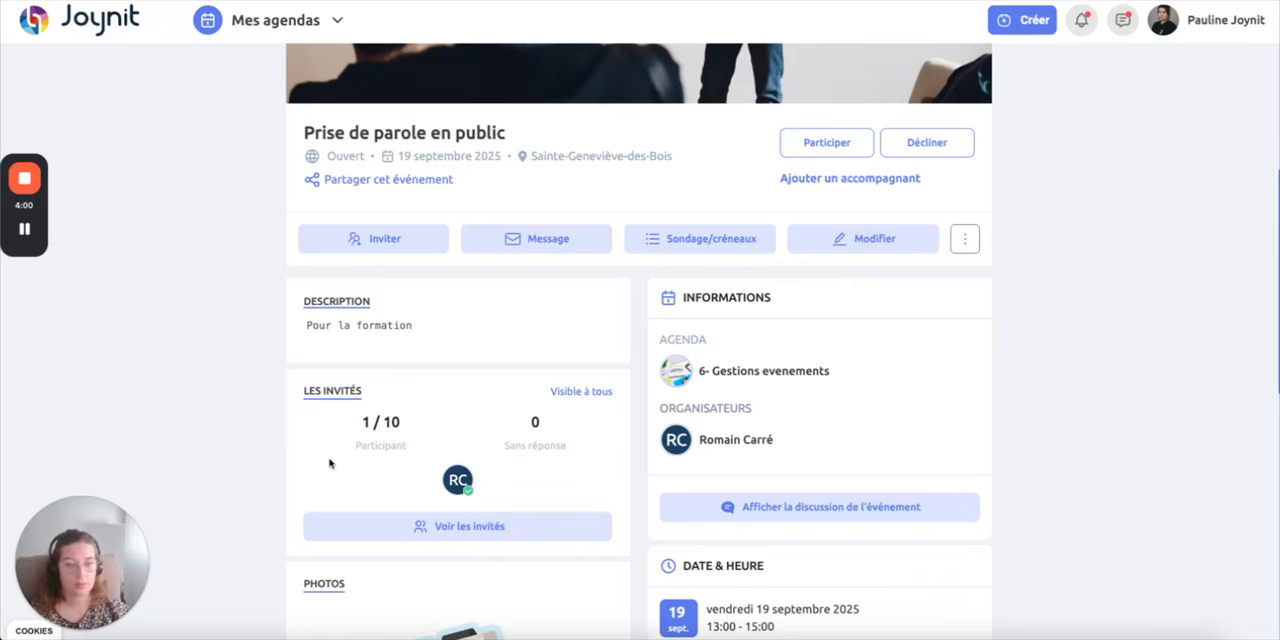
# Examine the event's photos, documents, date and location sections, and view its discussion before closing it
pyautogui.scroll(-3, 330, 463)
pyautogui.scroll(-3, 380, 351)
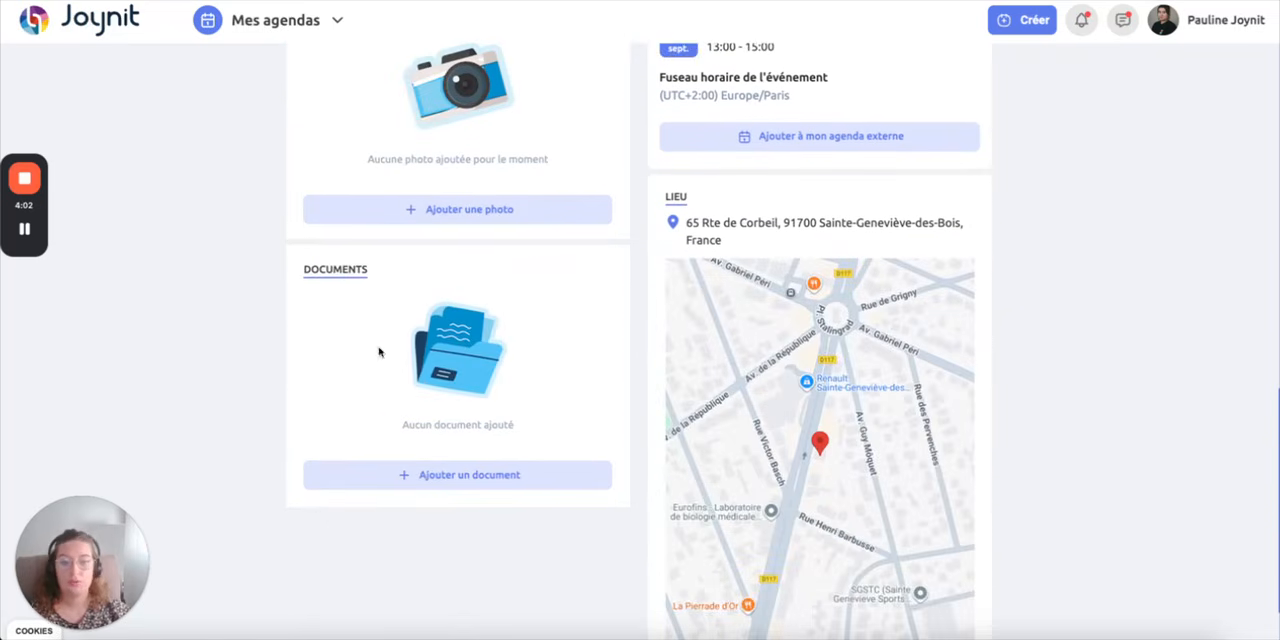
pyautogui.scroll(3, 752, 470)
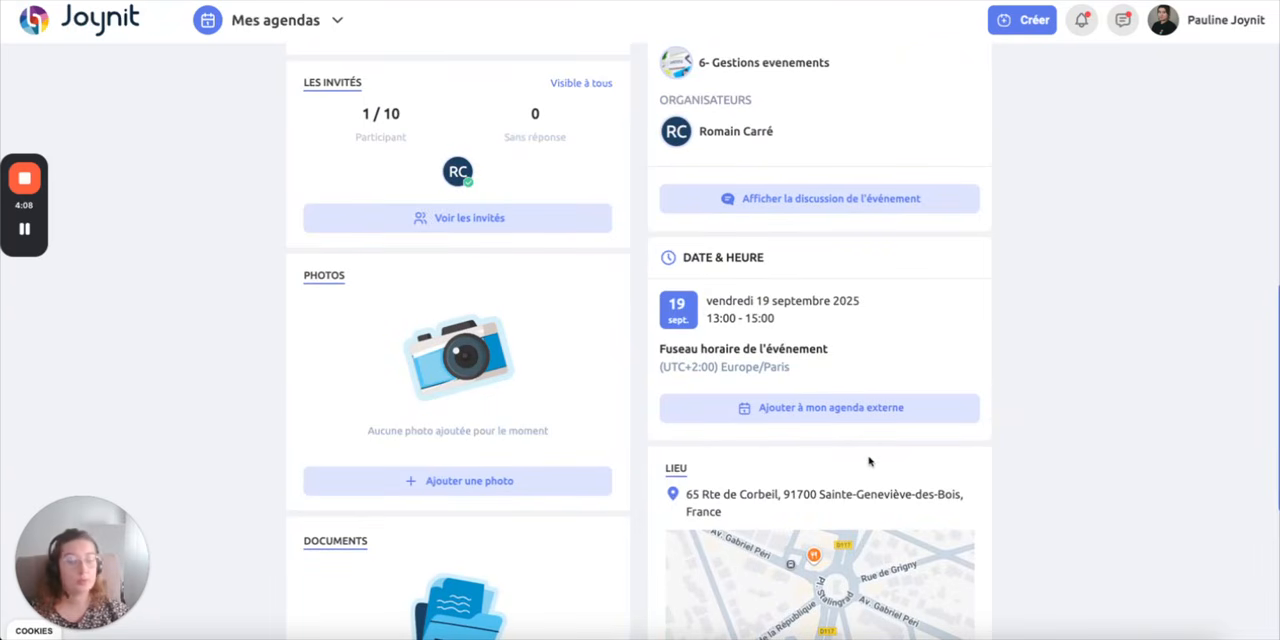
pyautogui.scroll(5, 868, 461)
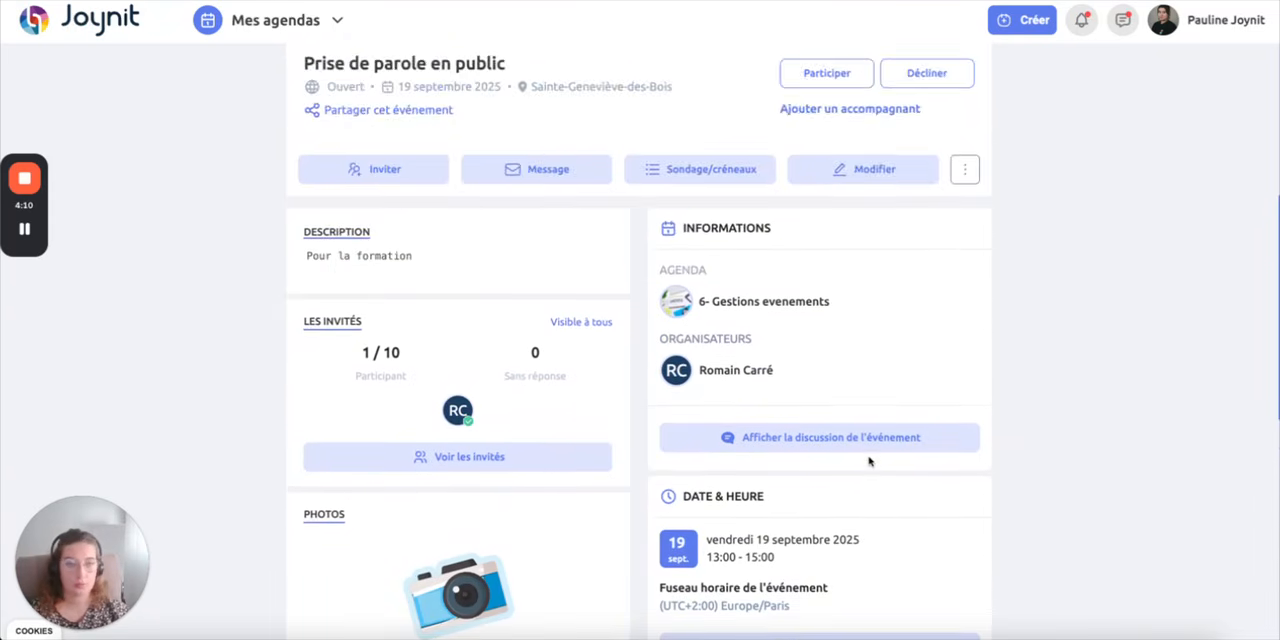
pyautogui.click(785, 446)
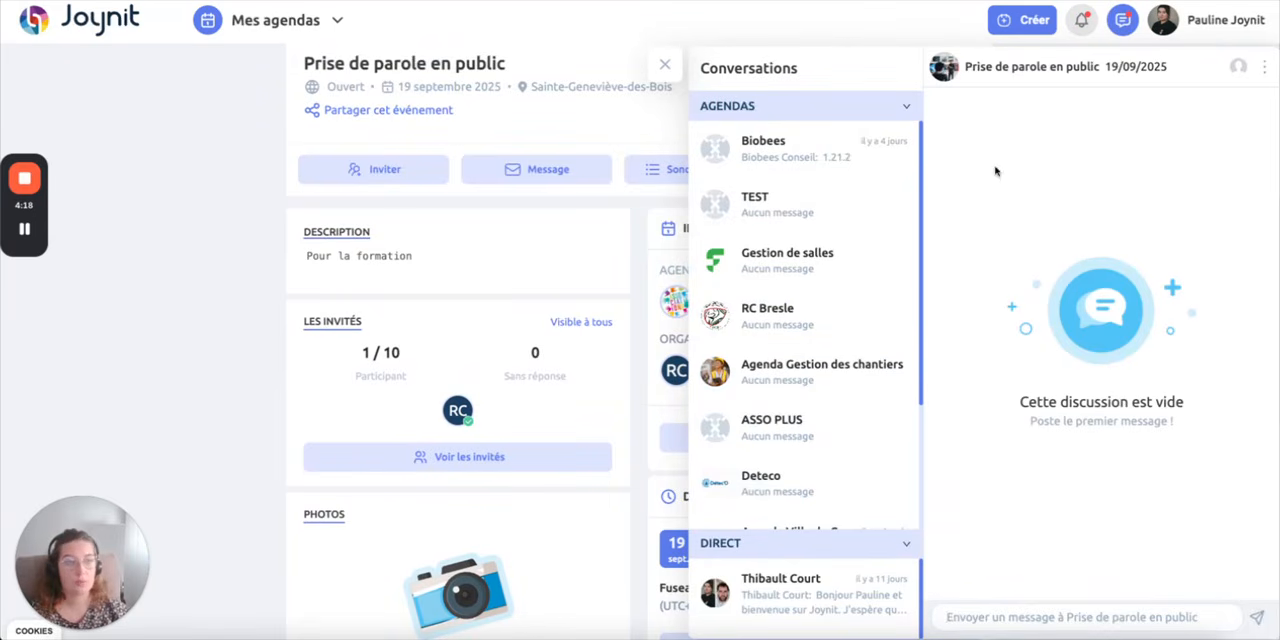
pyautogui.click(667, 68)
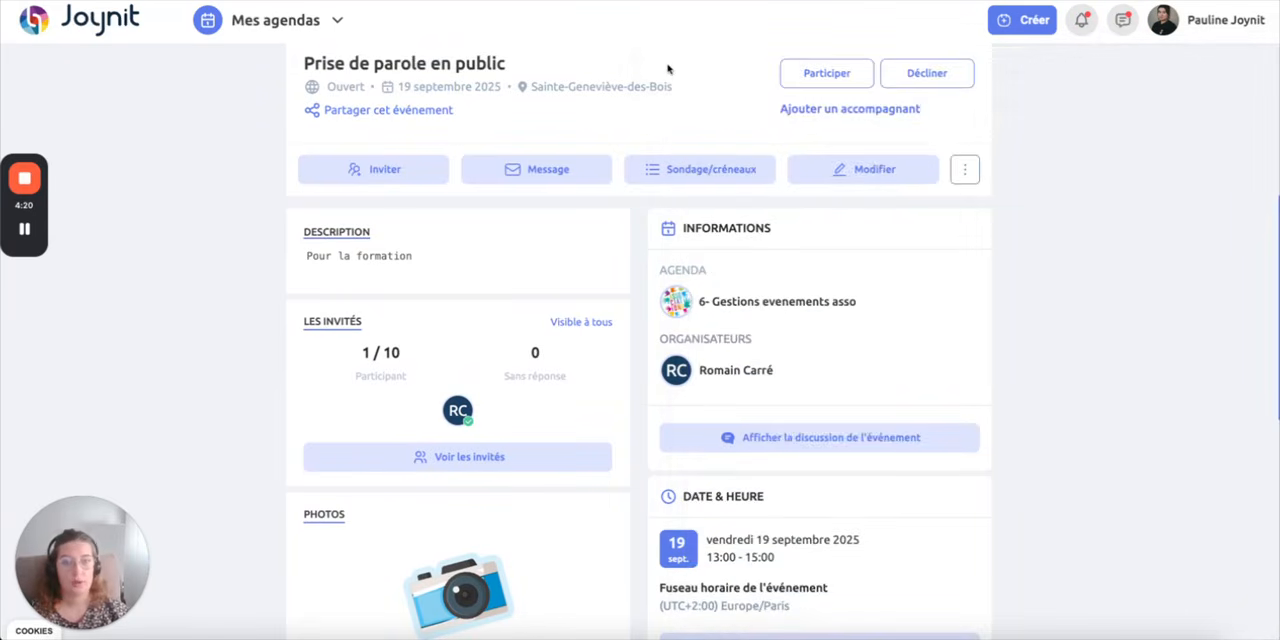
# Close the event page and examine the agenda's week view with the new event
pyautogui.scroll(3, 1106, 545)
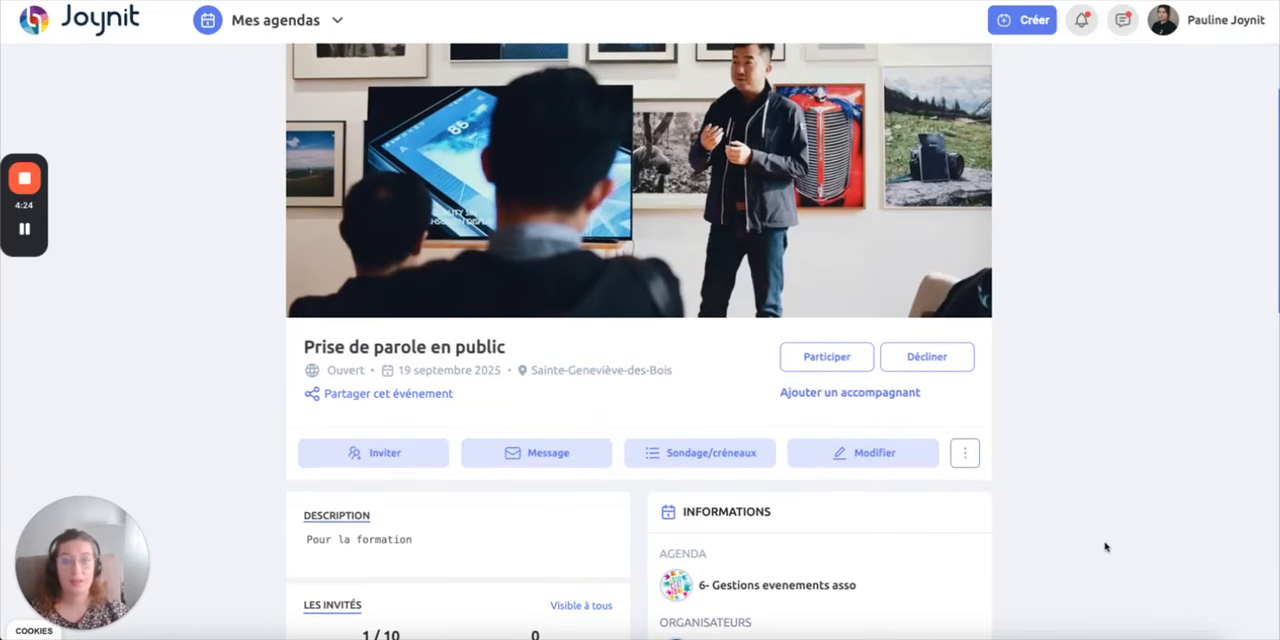
pyautogui.scroll(-8, 1106, 546)
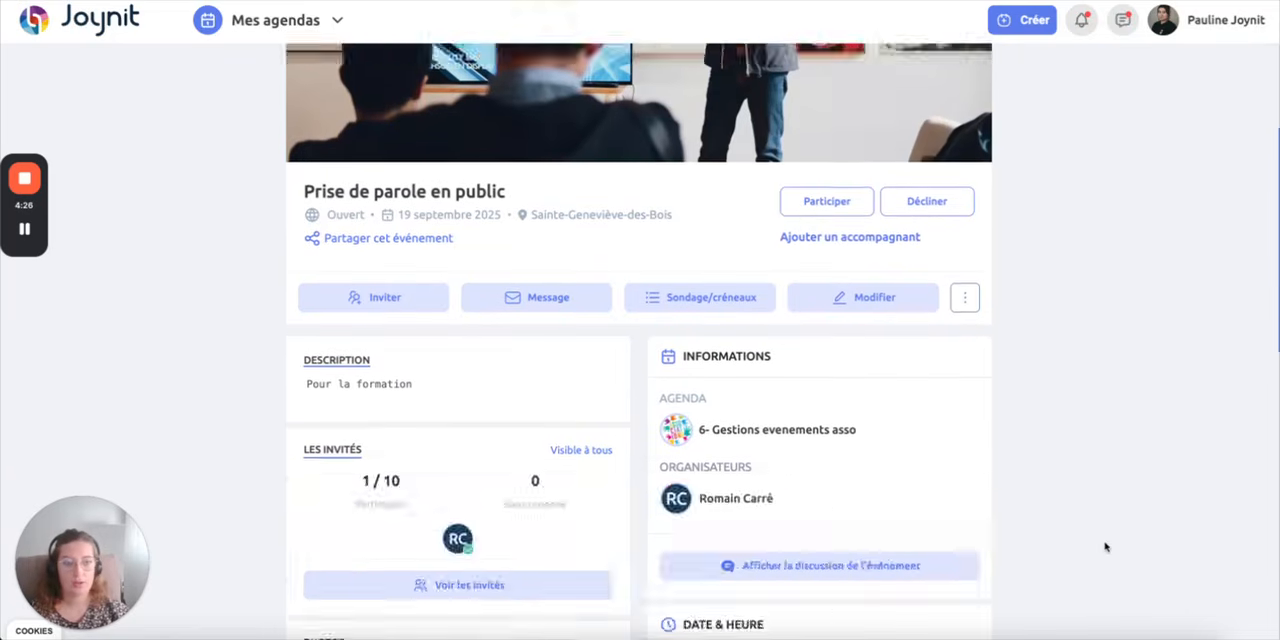
pyautogui.scroll(4, 1106, 546)
pyautogui.scroll(7, 1106, 546)
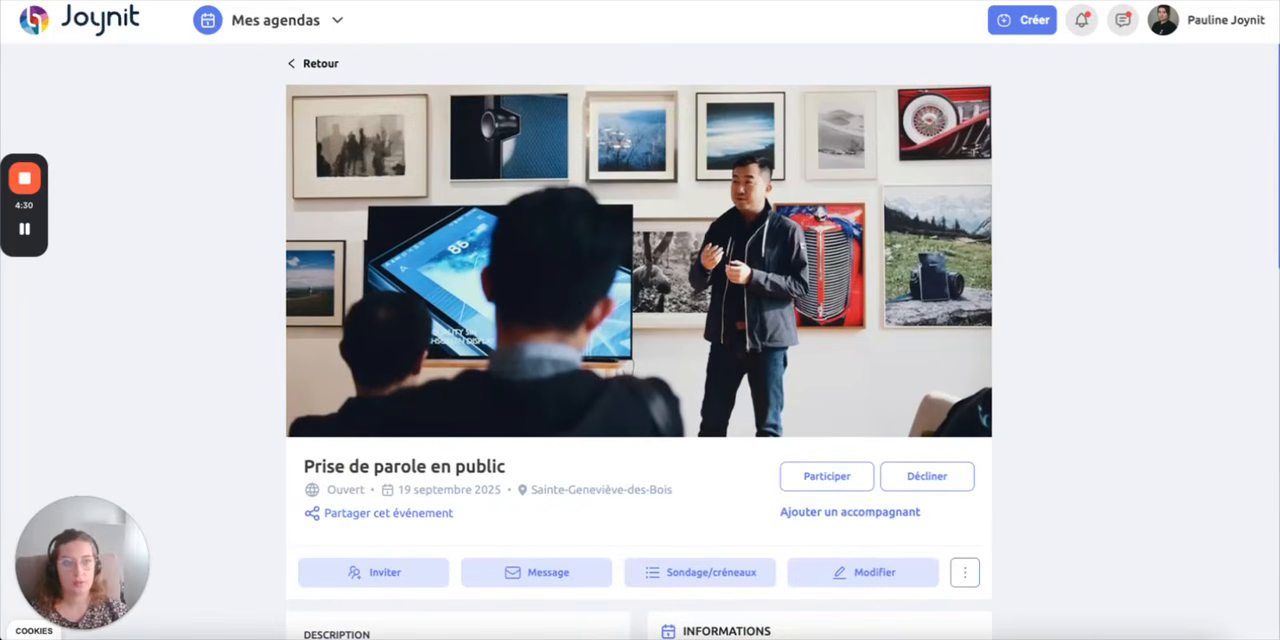
pyautogui.press('super+w')
pyautogui.moveTo(463, 220)
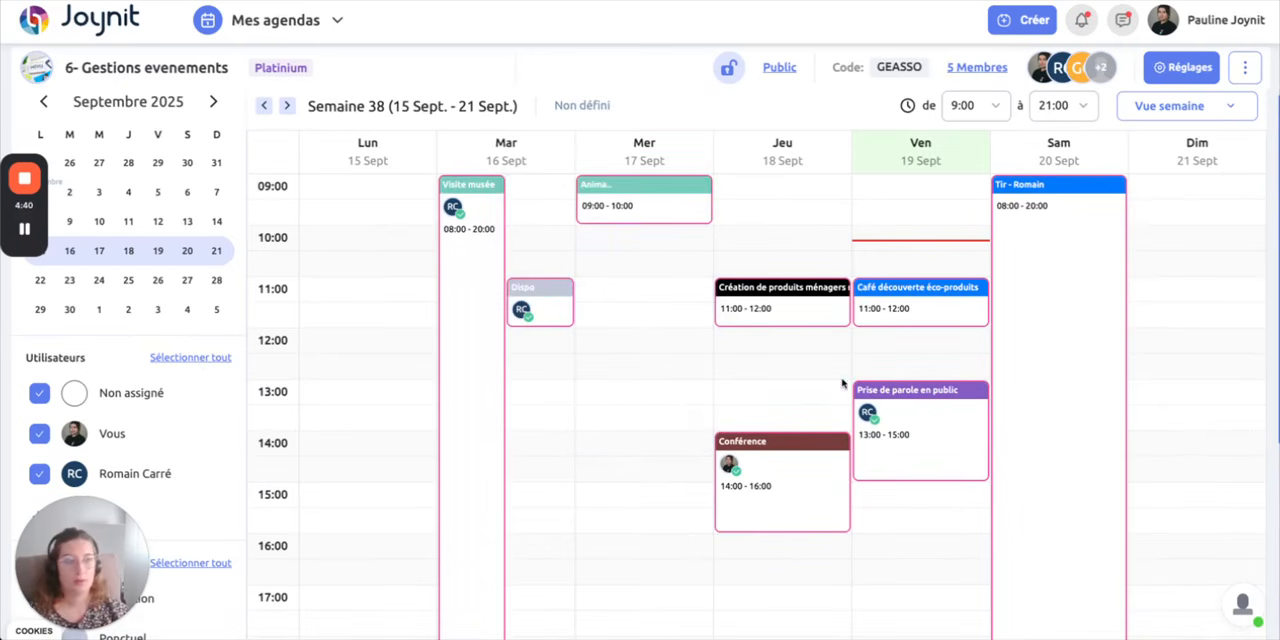
pyautogui.scroll(-3, 842, 383)
pyautogui.scroll(3, 842, 383)
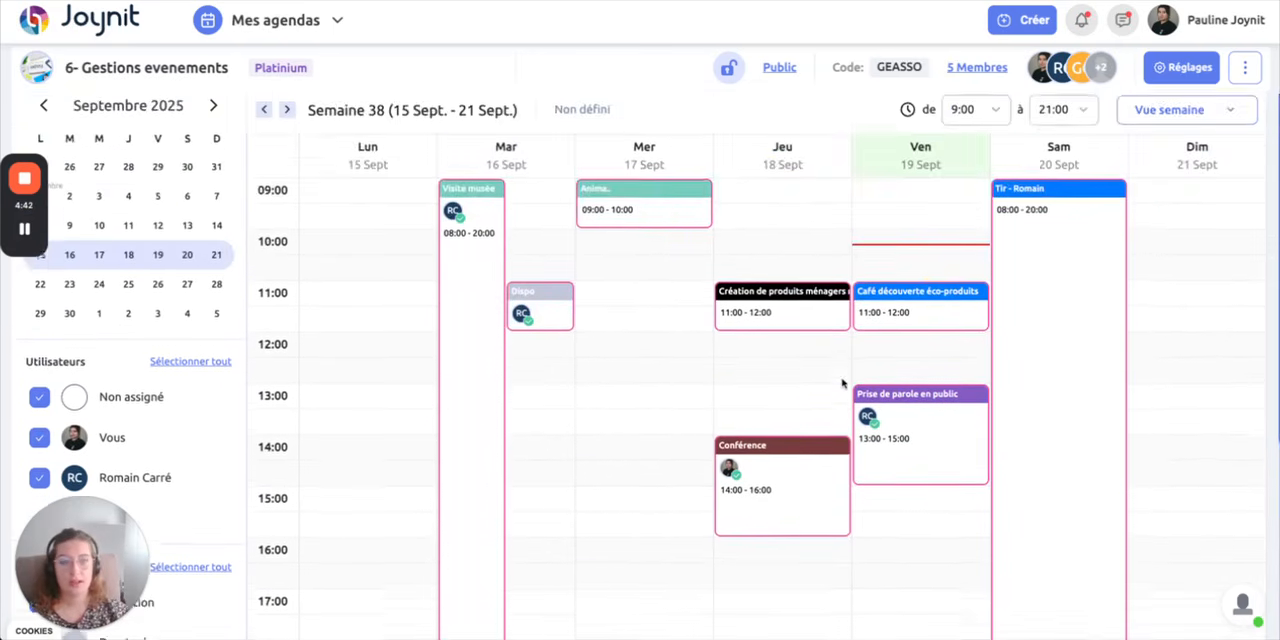